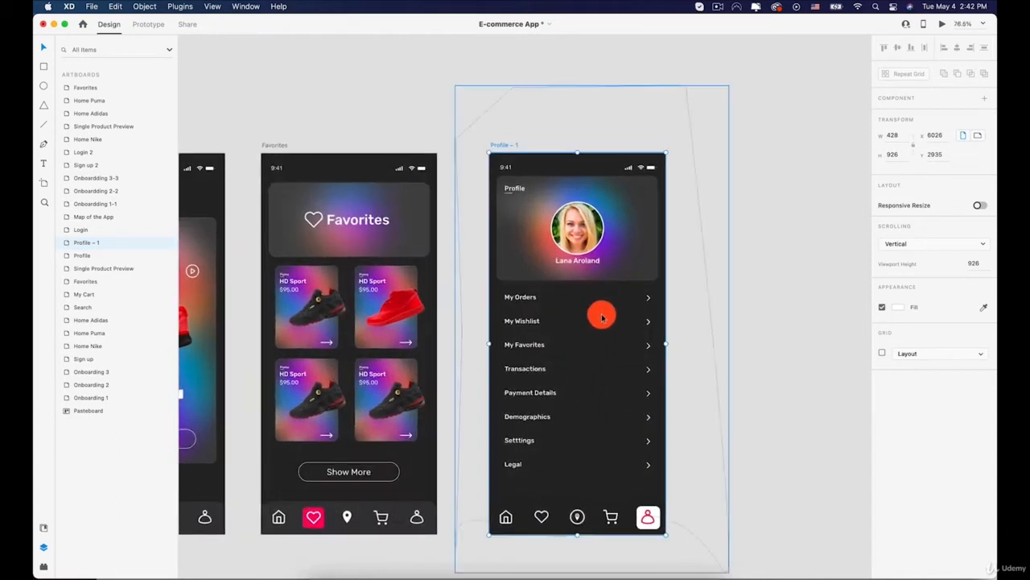
Duplicate the Favorites artboard and place the copy beside the Profile – 1 artboard
drag(600, 312, 552, 296)
click(230, 134)
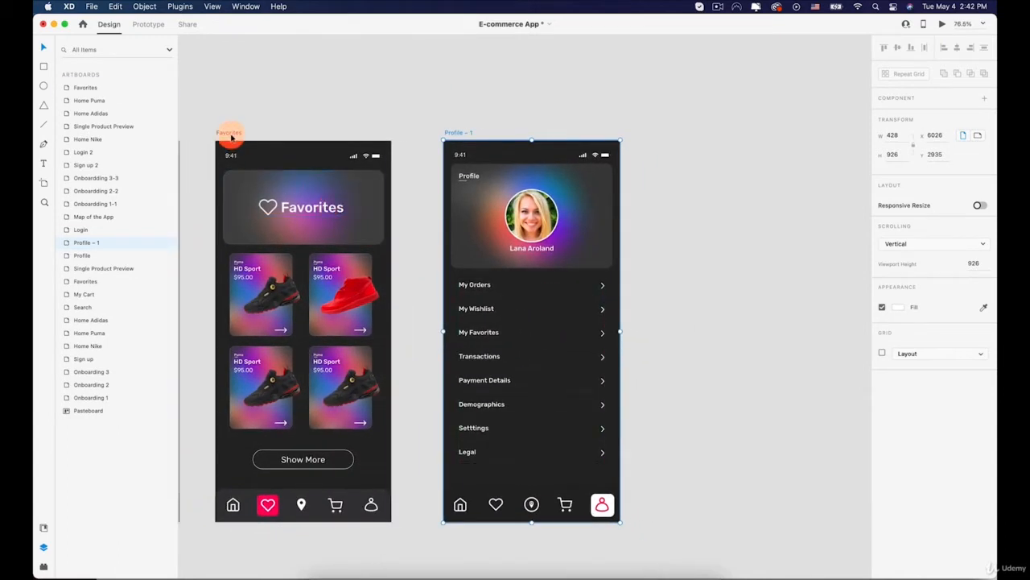
drag(230, 133, 657, 137)
drag(667, 172, 559, 166)
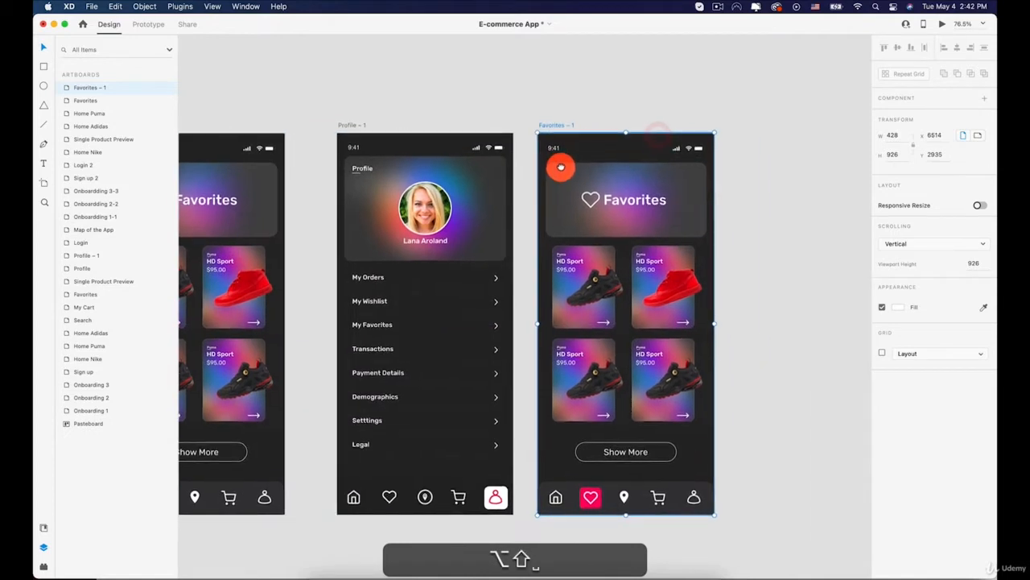
Delete the product cards, the Show More label and its button outline from the duplicated Favorites artboard
click(574, 272)
key(BackSpace)
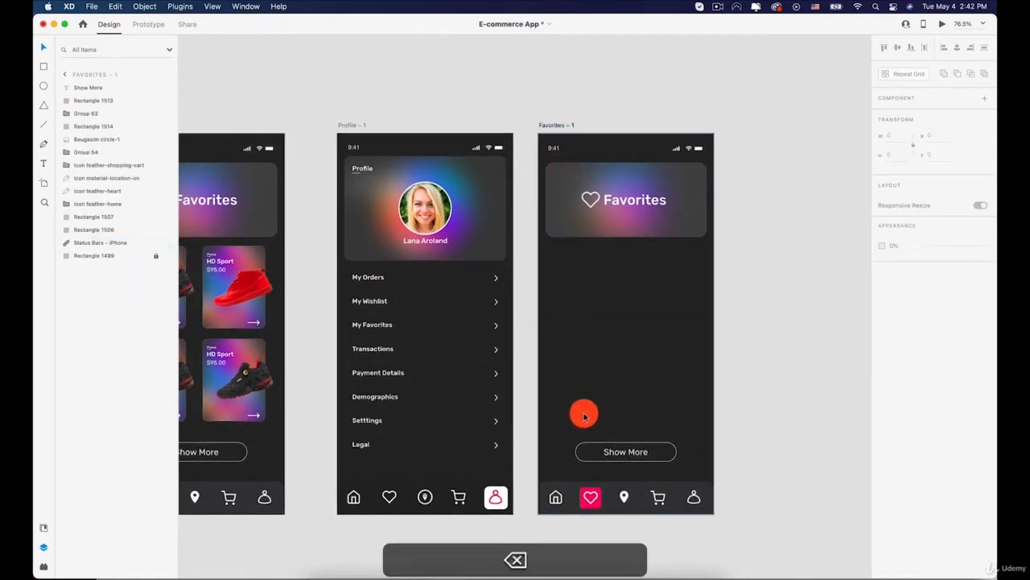
click(625, 453)
key(BackSpace)
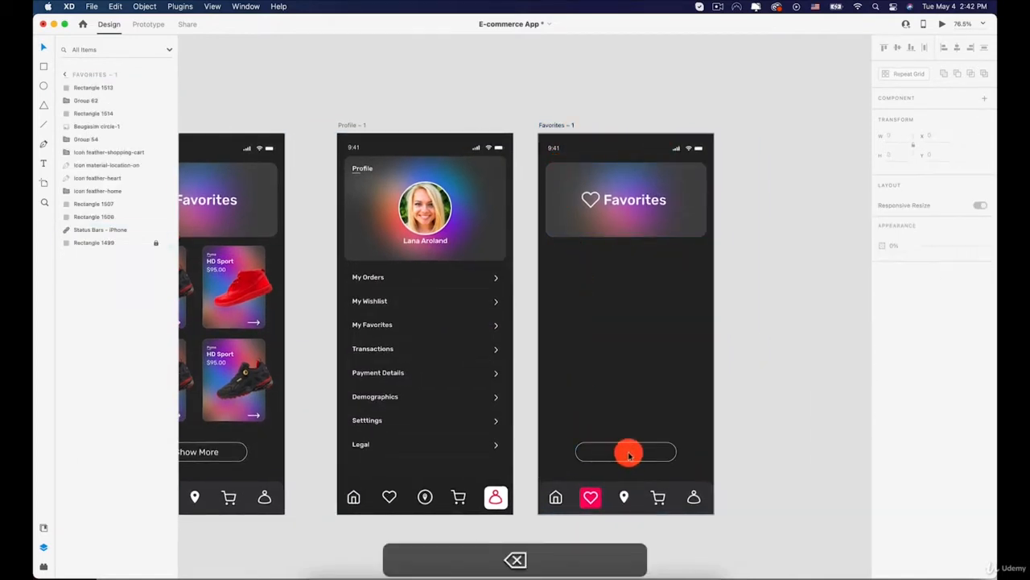
click(623, 451)
key(BackSpace)
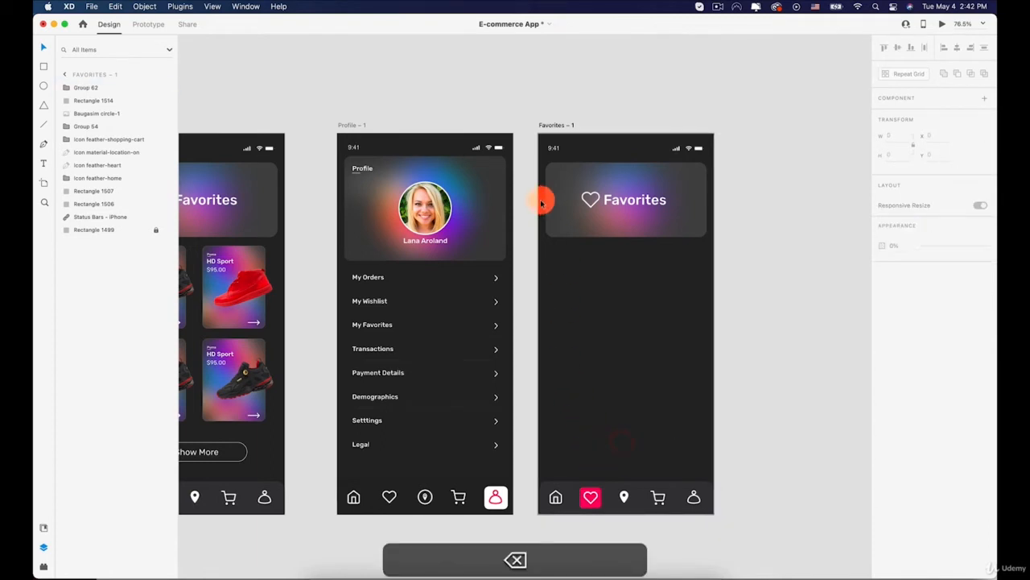
Extend the header card on the duplicated artboard downward to a height of about 243
scroll(545, 198, up, 5)
drag(623, 175, 643, 150)
click(684, 260)
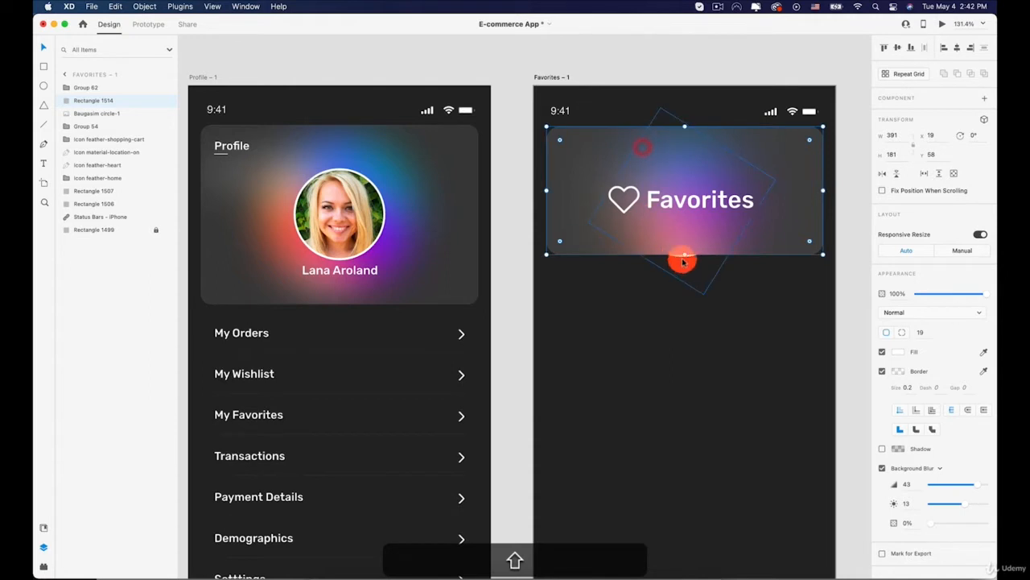
drag(683, 254, 678, 302)
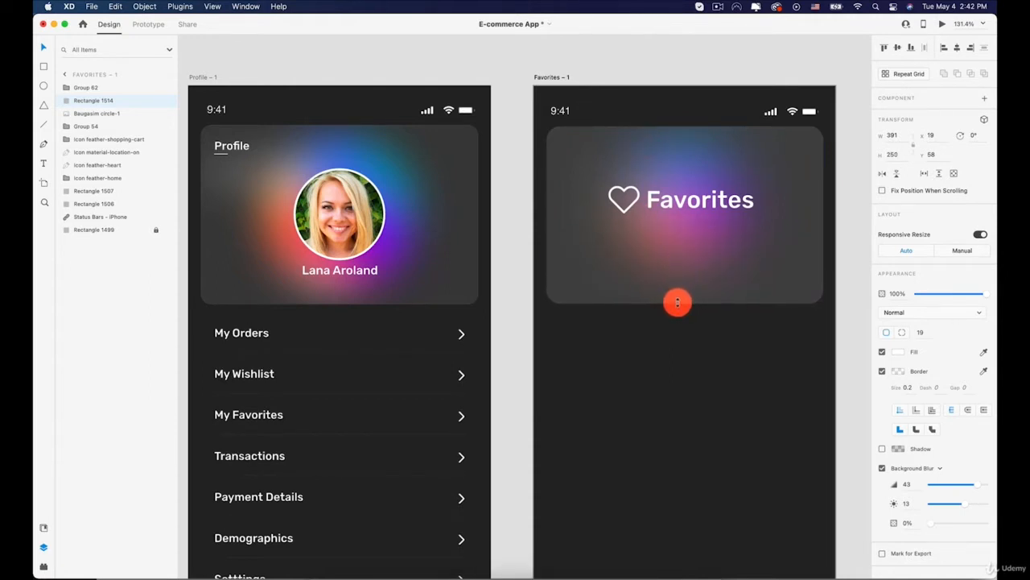
Remove the Favorites title and its heart icon from the header card
click(680, 198)
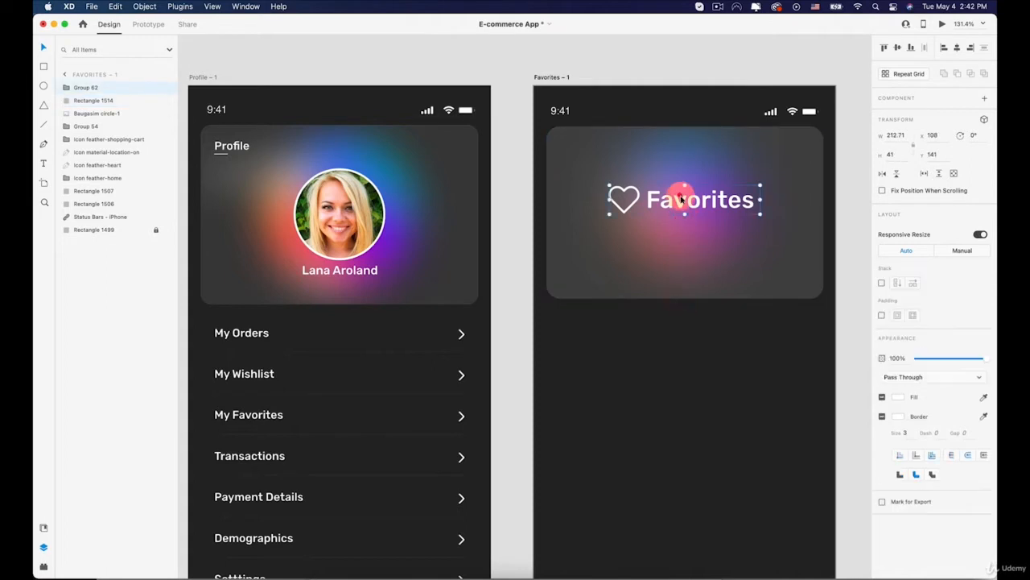
drag(680, 201, 675, 325)
double_click(674, 280)
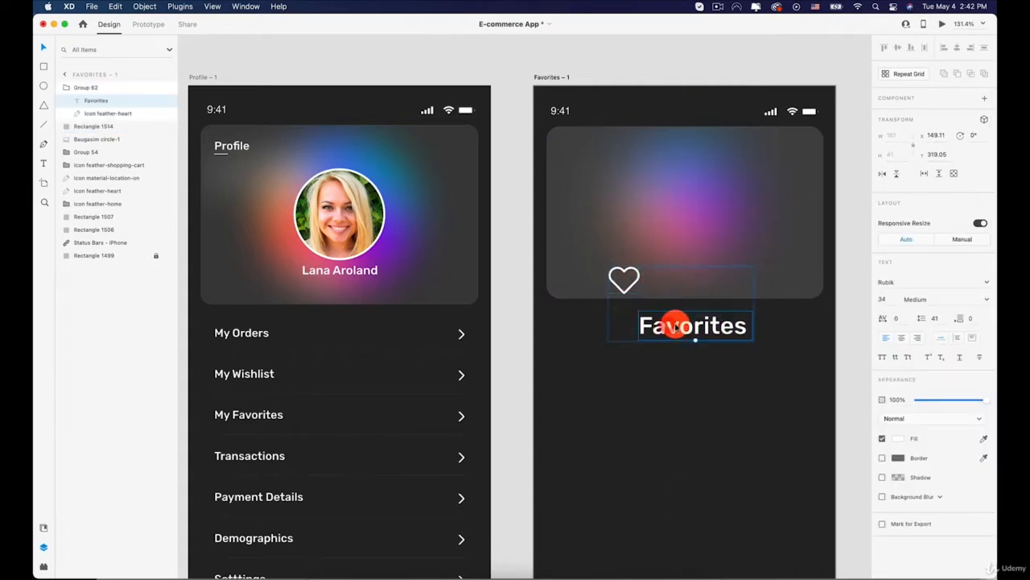
key(BackSpace)
click(616, 271)
double_click(623, 287)
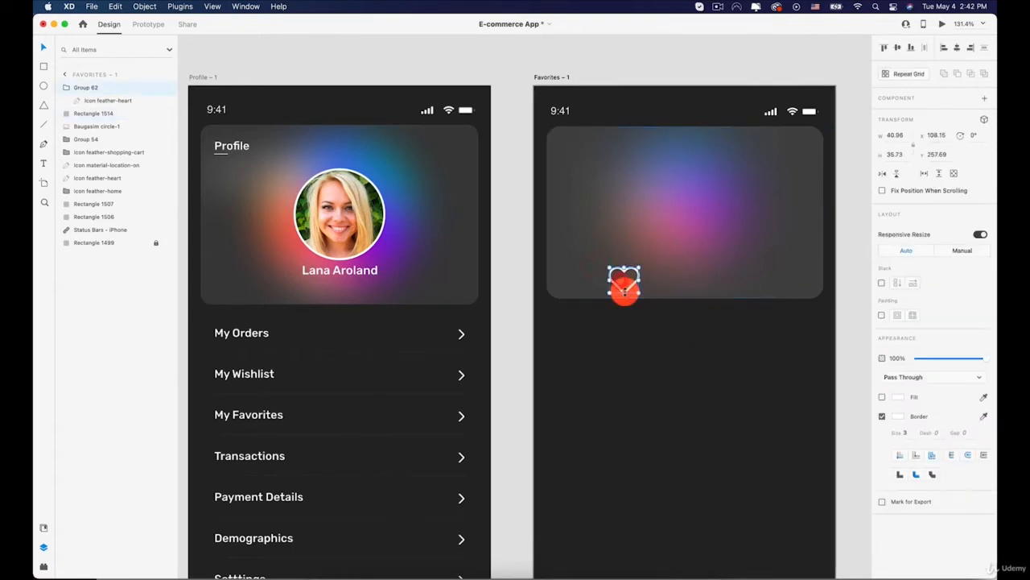
key(BackSpace)
Enlarge the colourful circle image behind the header card to about 262 by 262 and nudge it to X 41.22, Y 2.44
click(689, 202)
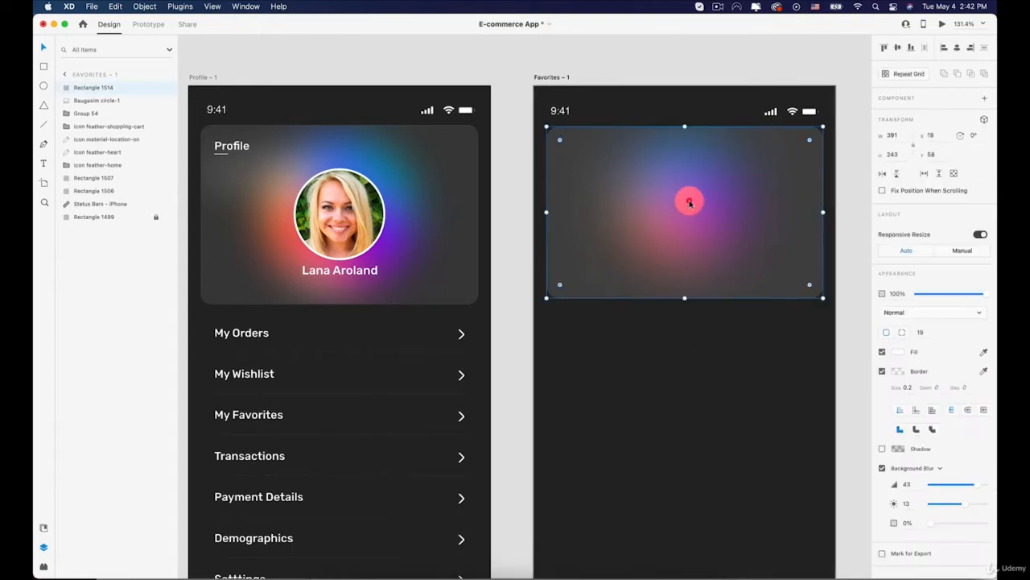
click(102, 101)
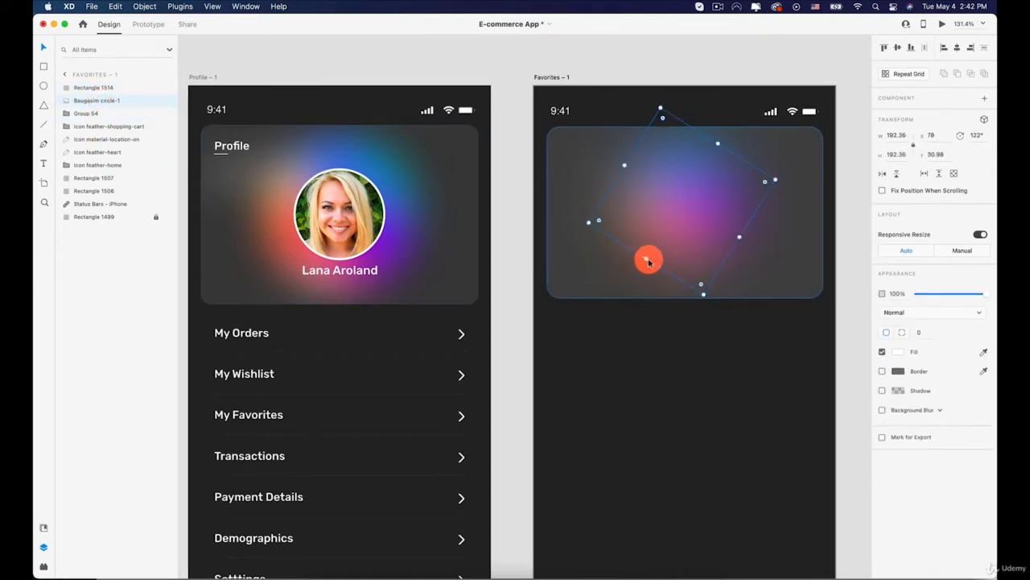
drag(646, 259, 606, 294)
key(shift+Up)
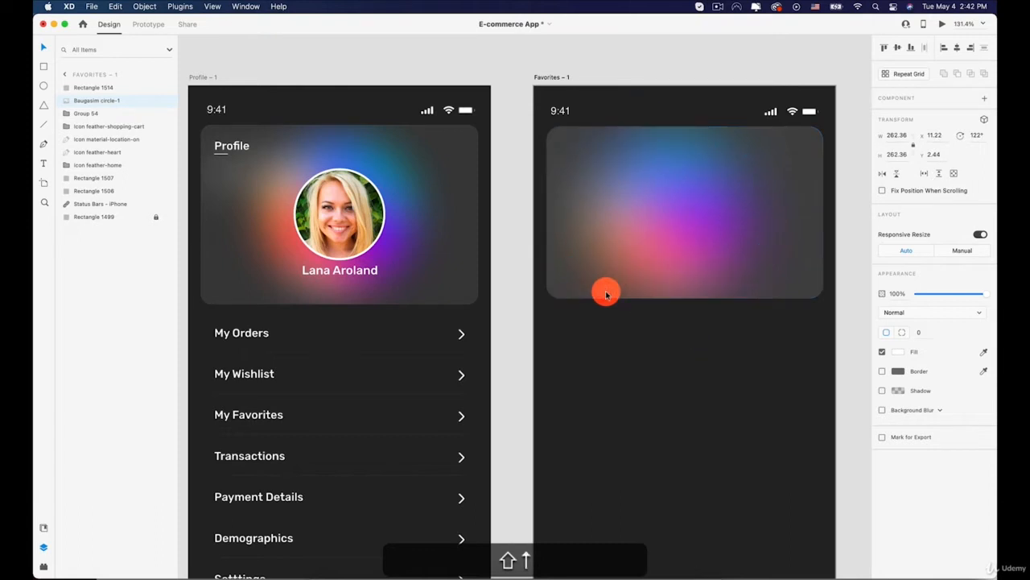
key(shift+Right)
key(shift+Right)
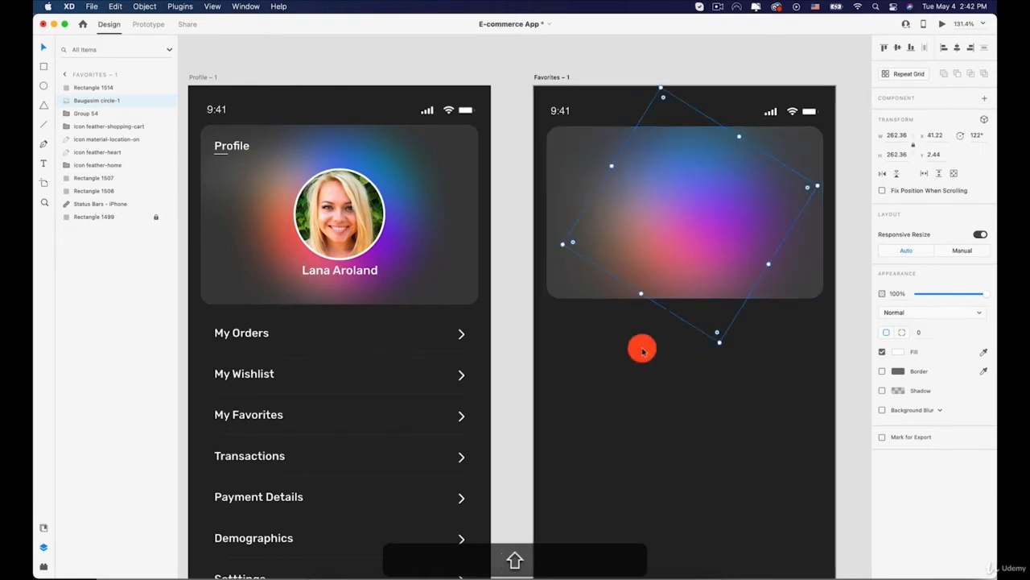
click(672, 376)
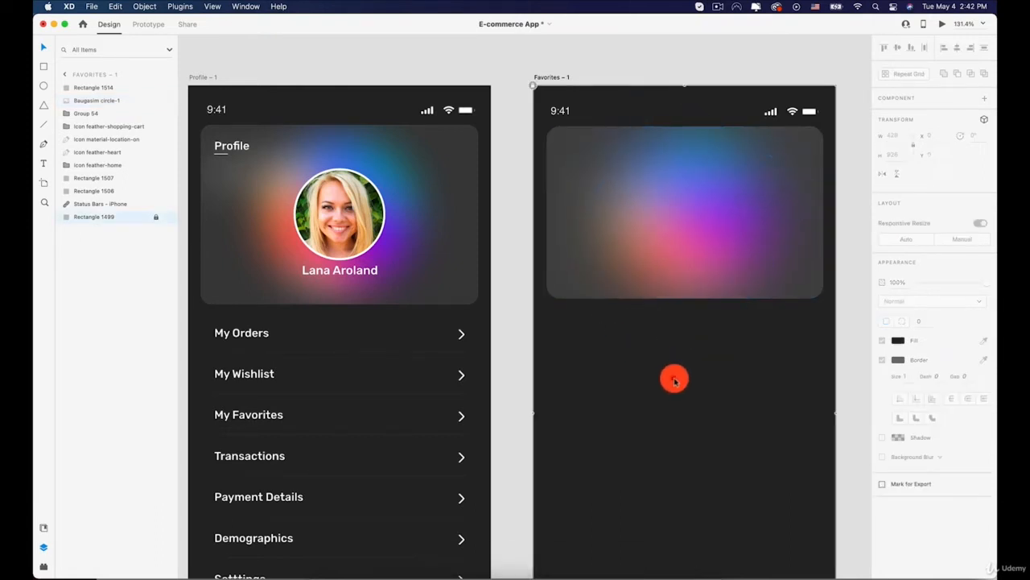
Draw a circle about 136 by 136 and place it near the centre of the header card
click(43, 87)
drag(670, 190, 763, 340)
key(v)
drag(724, 239, 688, 218)
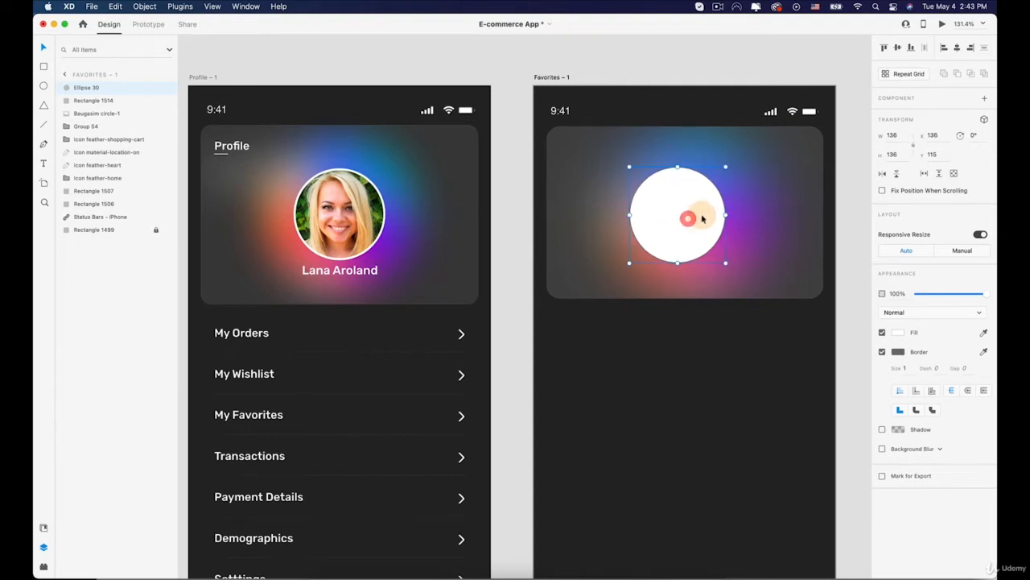
Fill the circle with the portrait of the smiling blonde woman against greenery using the UI Faces plugin
click(44, 565)
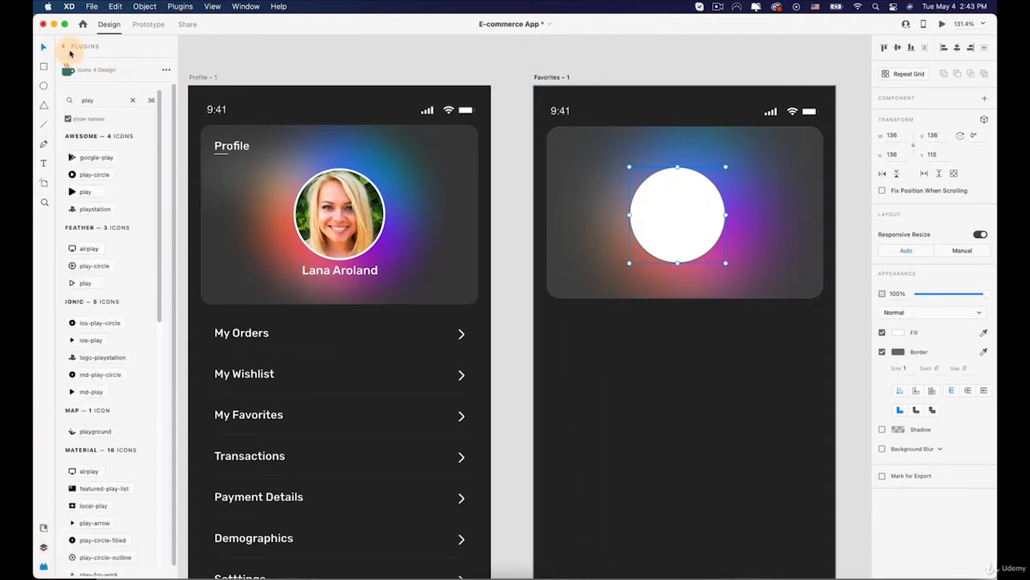
click(68, 46)
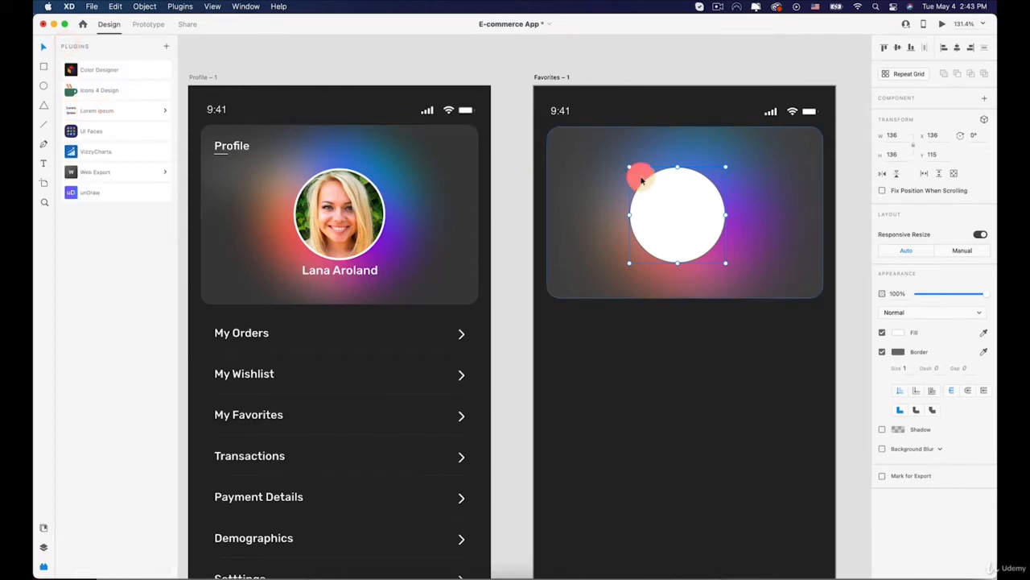
click(89, 130)
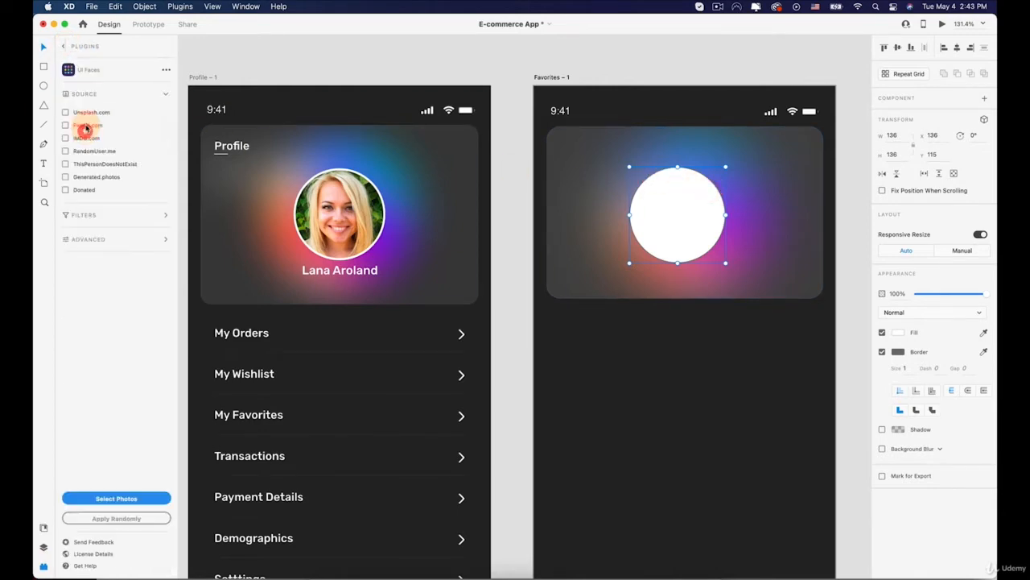
click(109, 498)
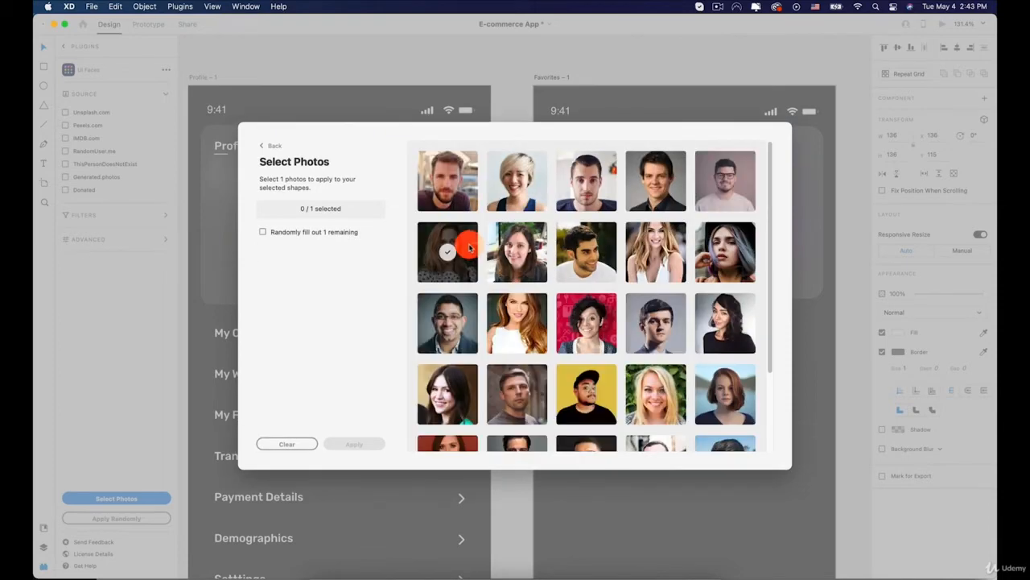
click(656, 393)
click(354, 444)
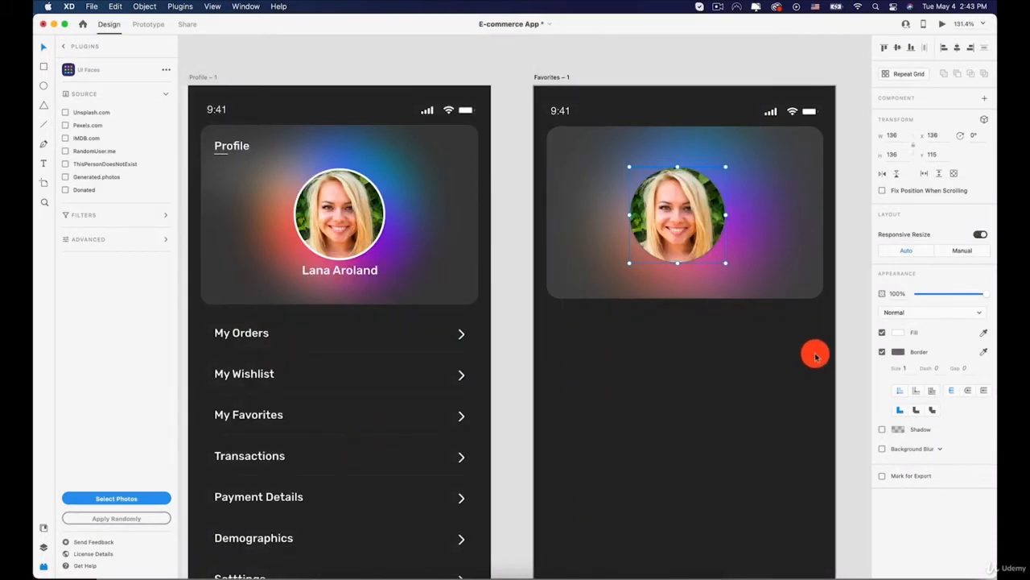
Give the avatar circle a white border with size 4
click(902, 352)
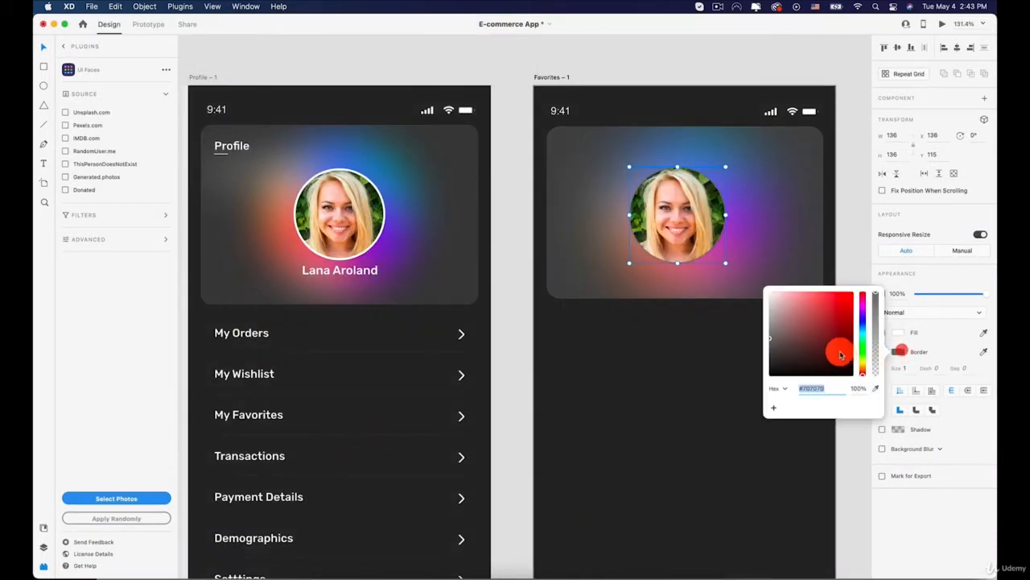
click(923, 353)
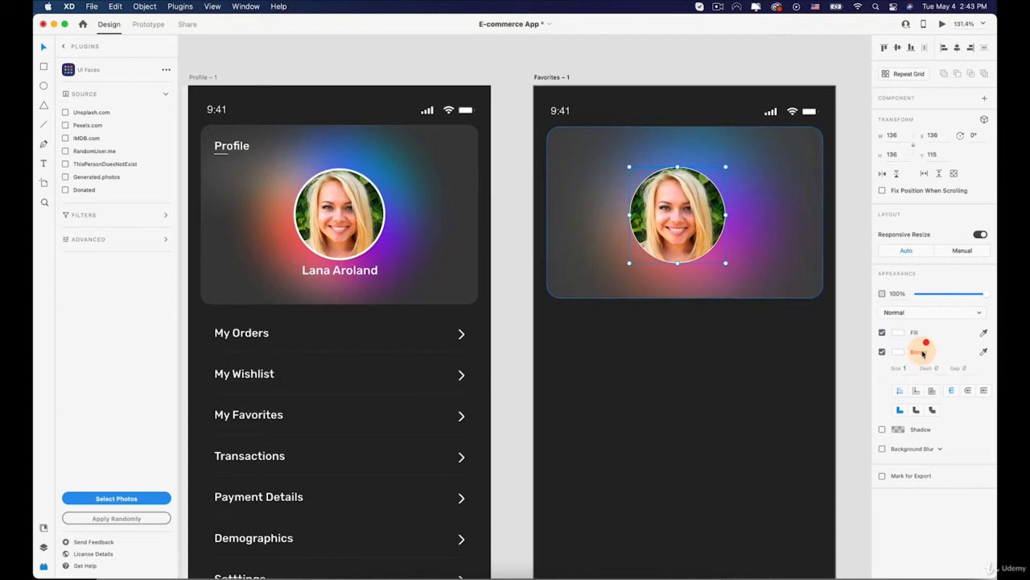
click(905, 370)
key(Up)
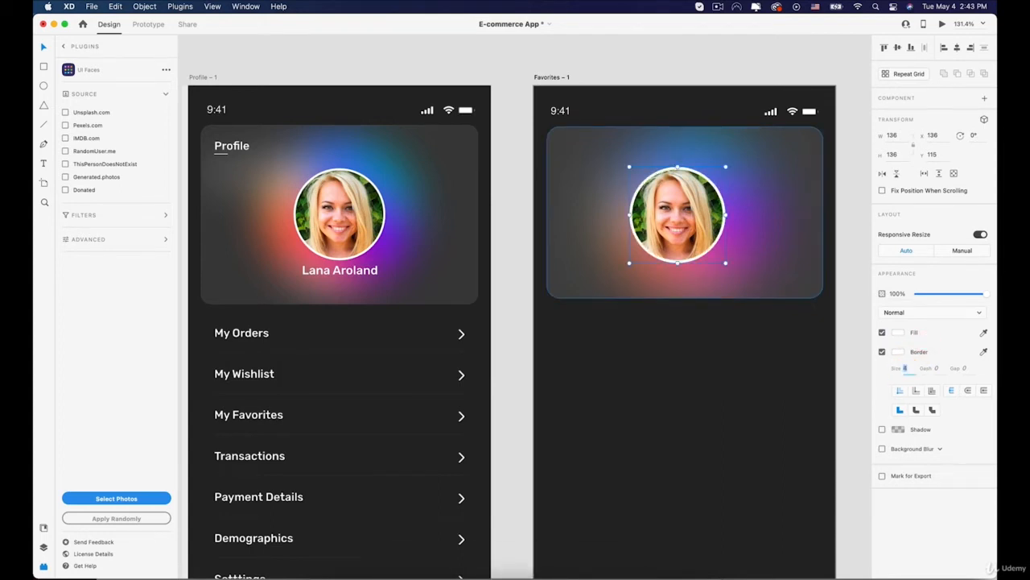
click(773, 400)
click(587, 200)
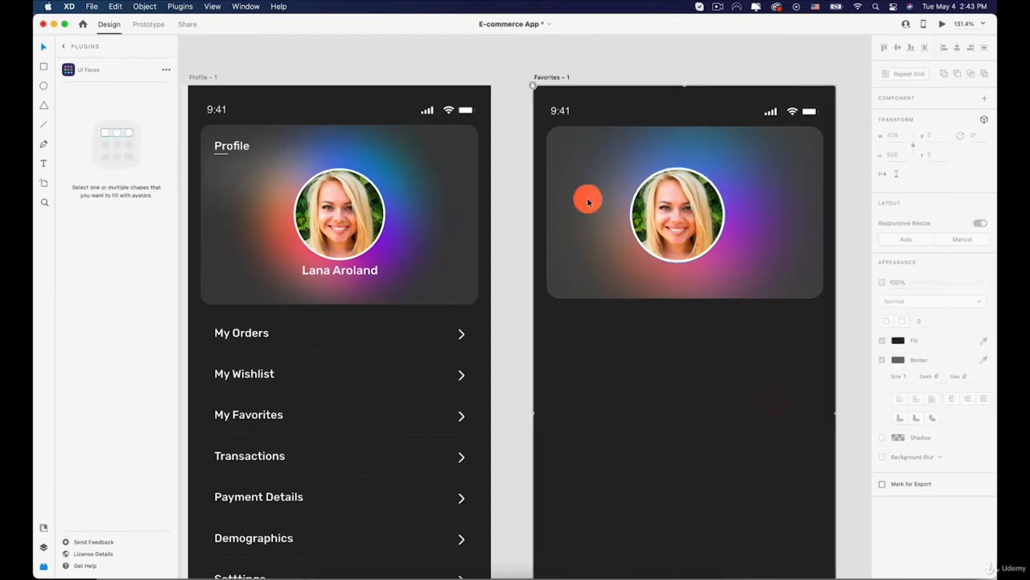
Add the profile owner's full name as a text label just beneath the avatar
click(44, 164)
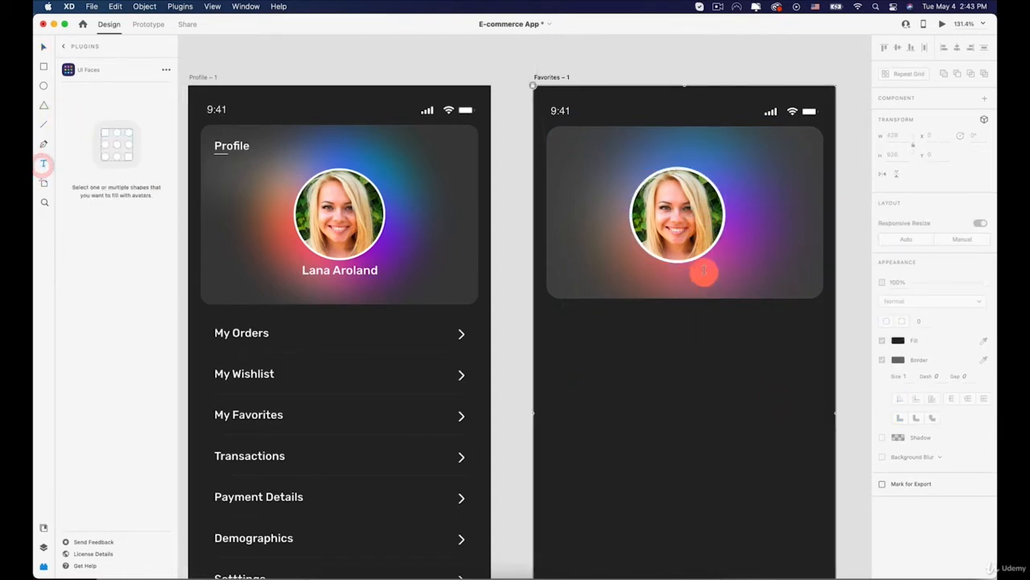
click(654, 277)
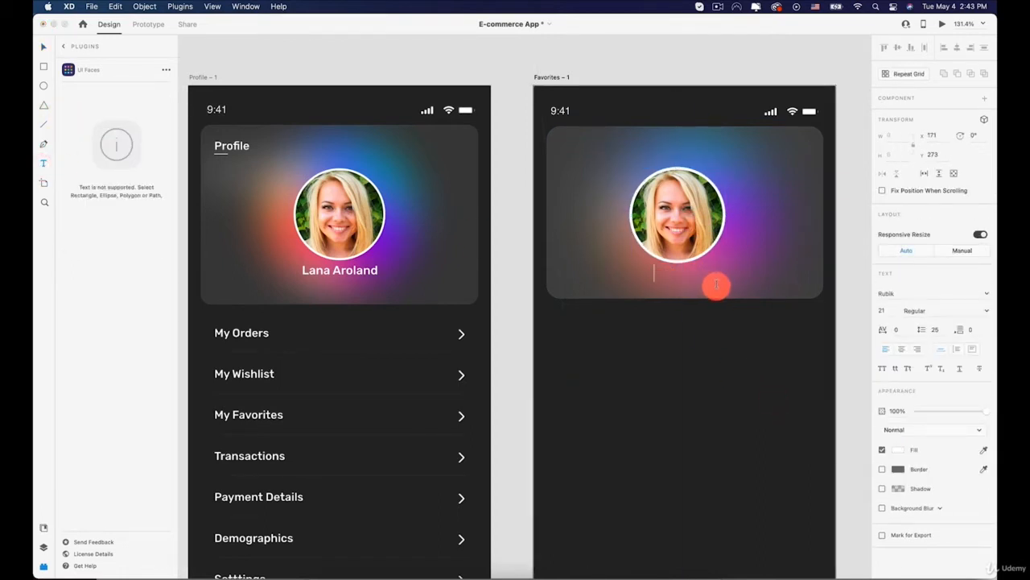
text(Lana Aroland)
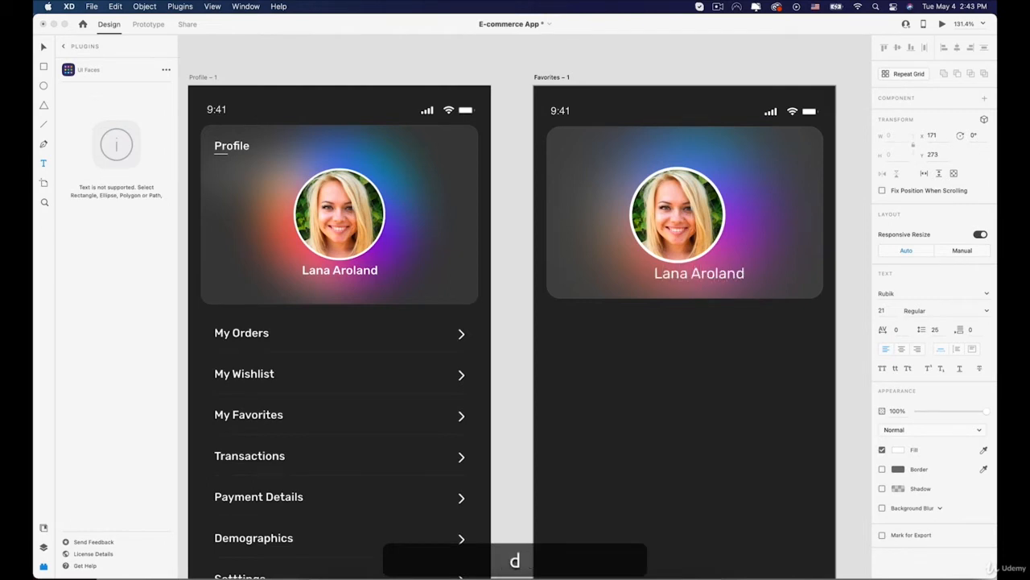
click(43, 51)
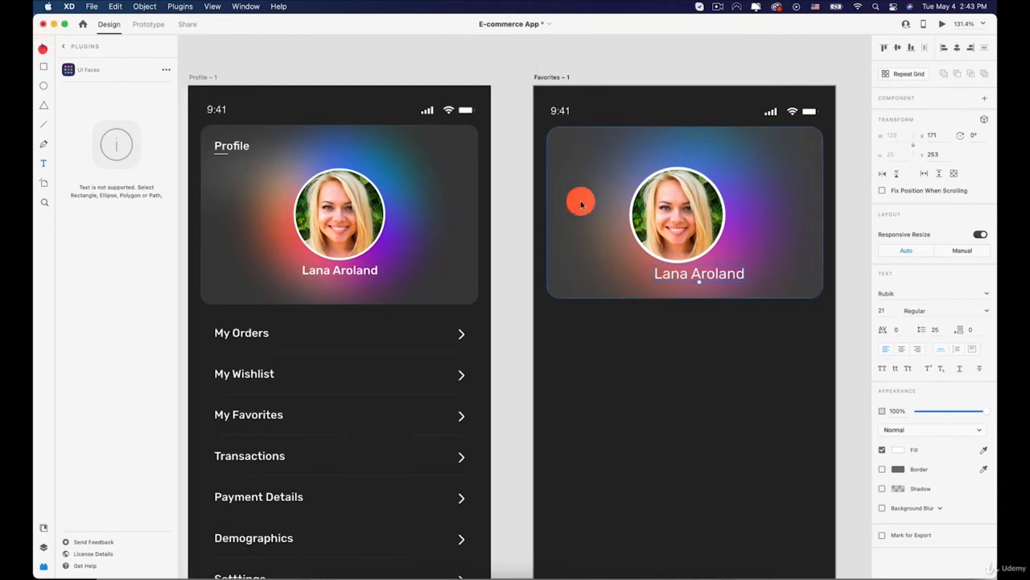
drag(707, 274, 685, 279)
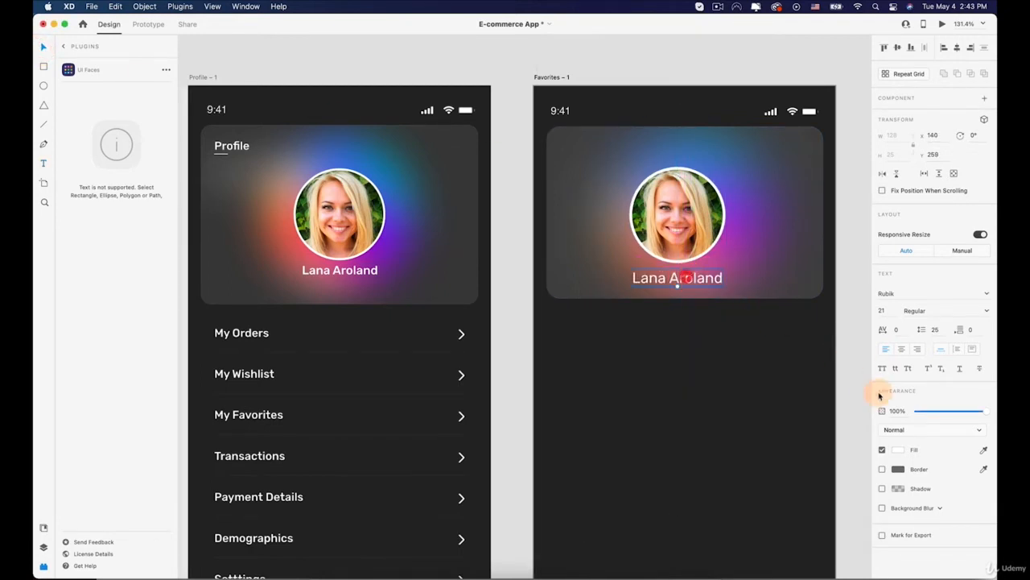
Set the name label to Medium weight at size 17, keeping it beneath the avatar
click(987, 311)
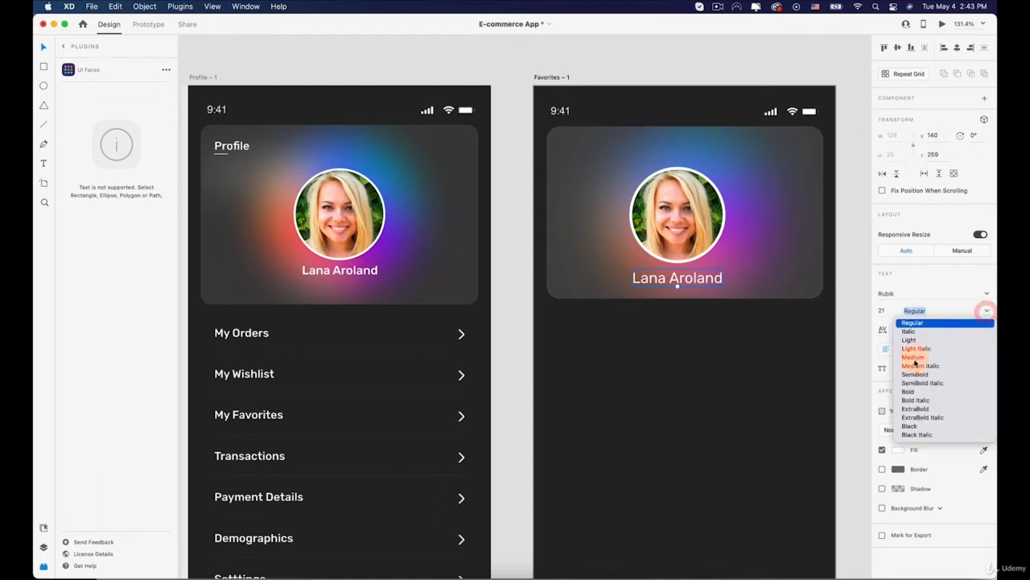
click(914, 360)
click(682, 338)
click(688, 279)
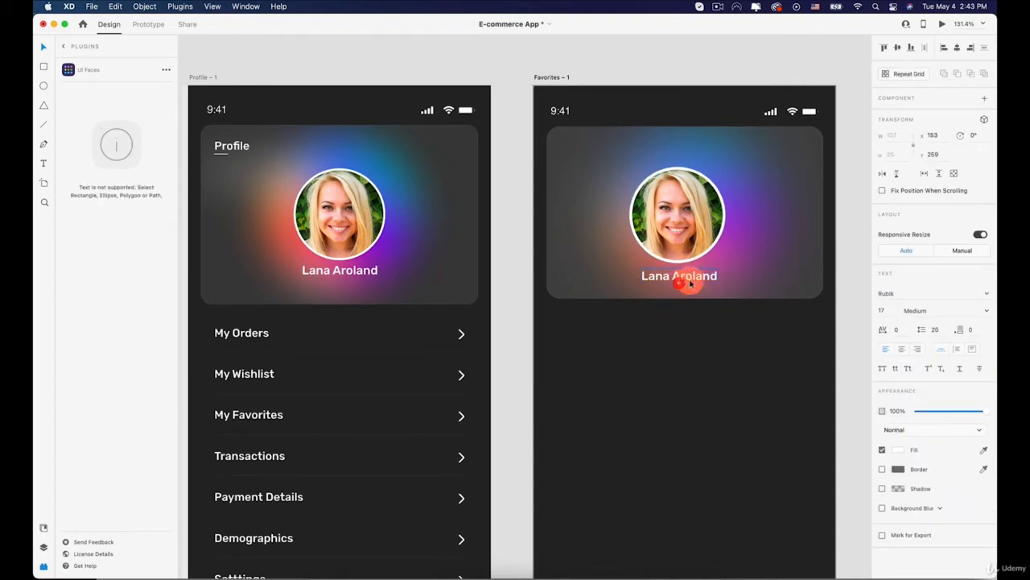
click(671, 330)
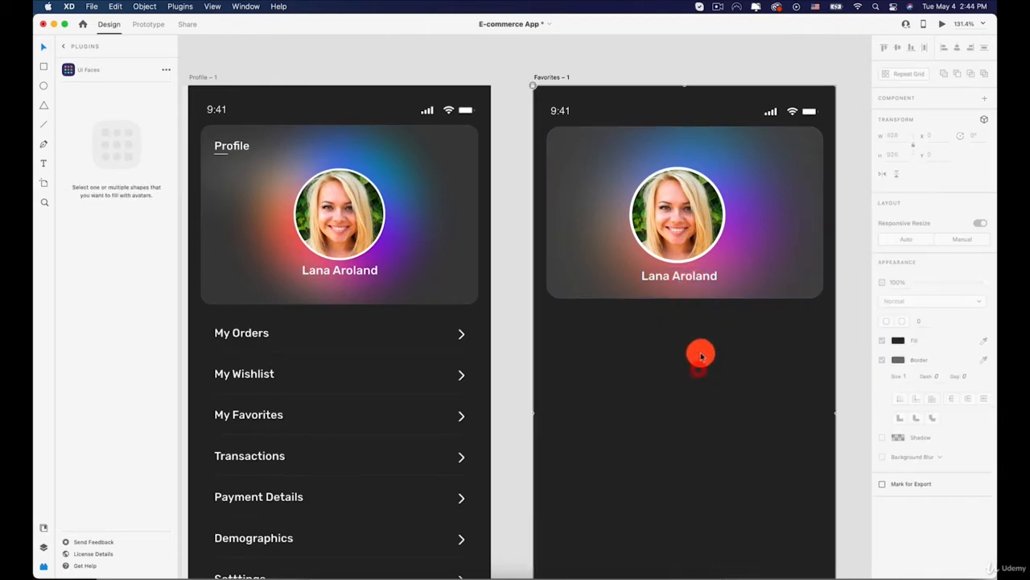
Centre the avatar horizontally on the artboard at X 146
key(super+0)
scroll(702, 358, up, 10)
key(space)
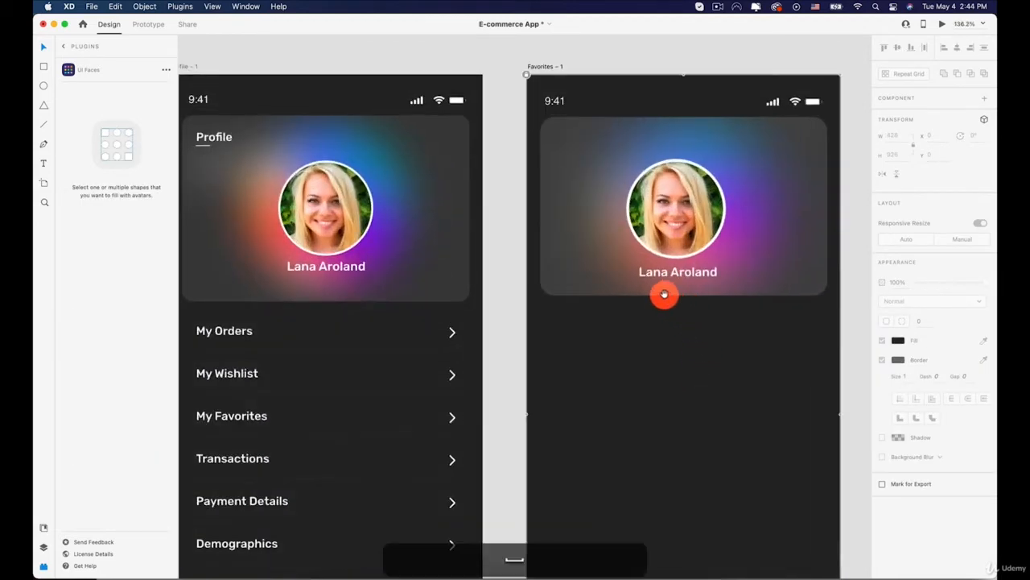
drag(663, 297, 646, 261)
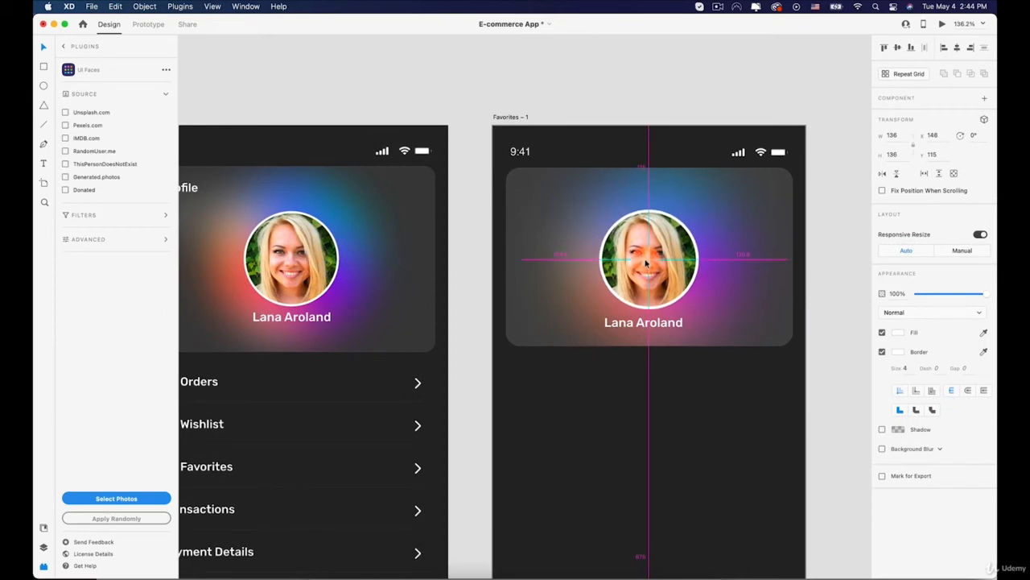
Duplicate the name label to the card's upper-left corner and change the copy's text to "Profile"
drag(639, 323, 535, 189)
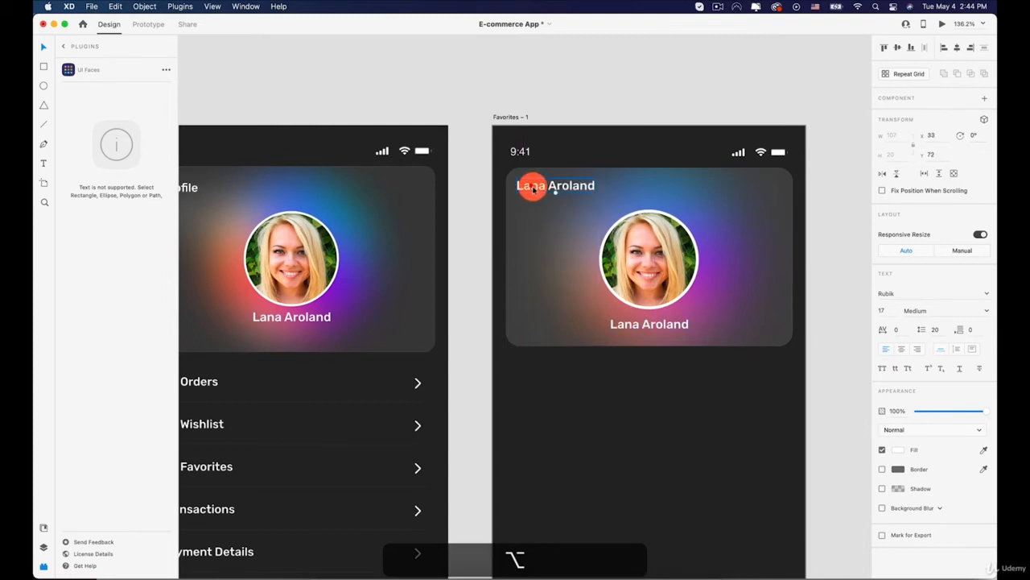
double_click(532, 188)
text(Profile)
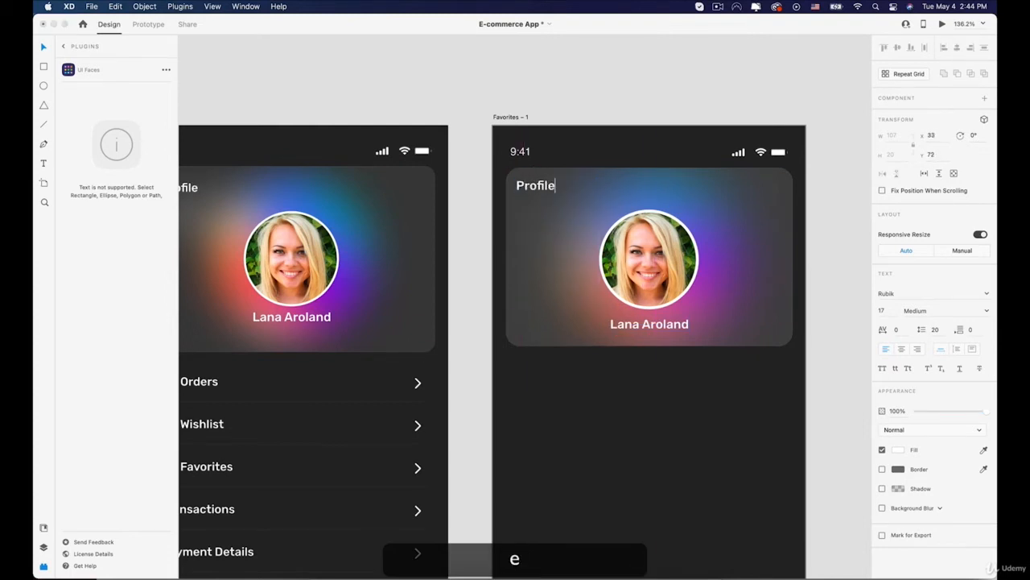
click(635, 148)
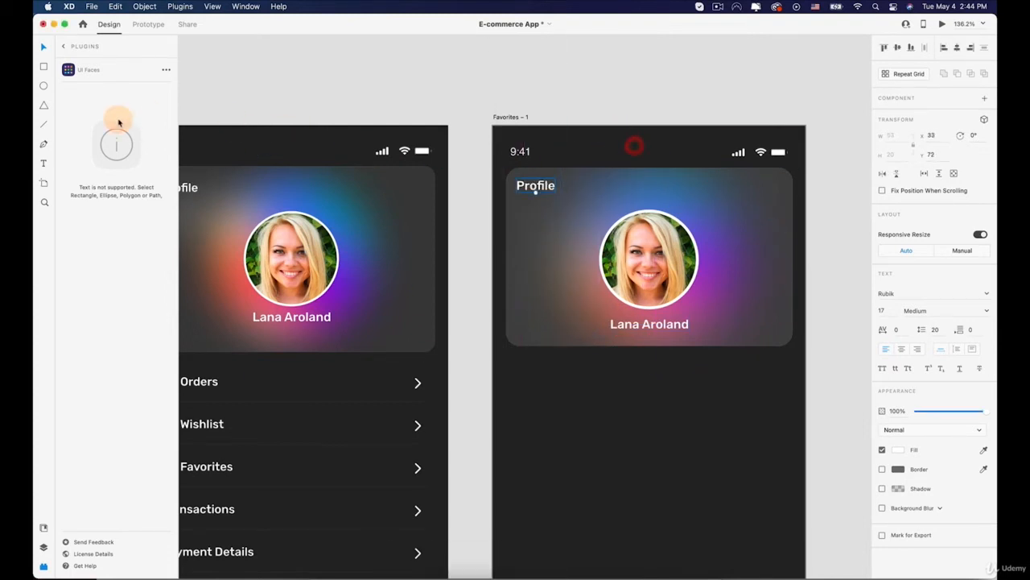
Draw a short horizontal line about 26 wide just beneath the Profile heading
click(44, 124)
click(510, 191)
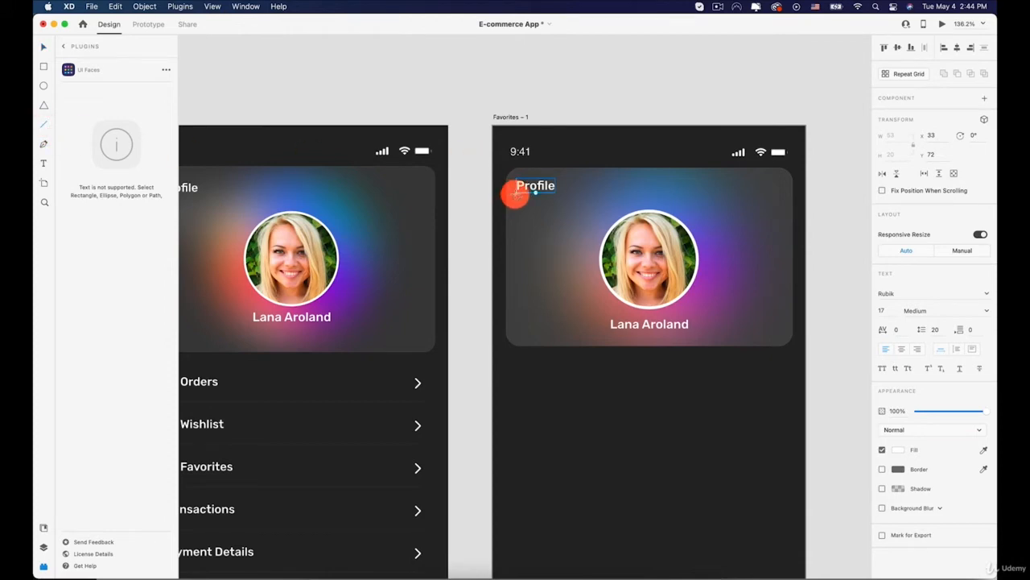
drag(515, 194, 534, 195)
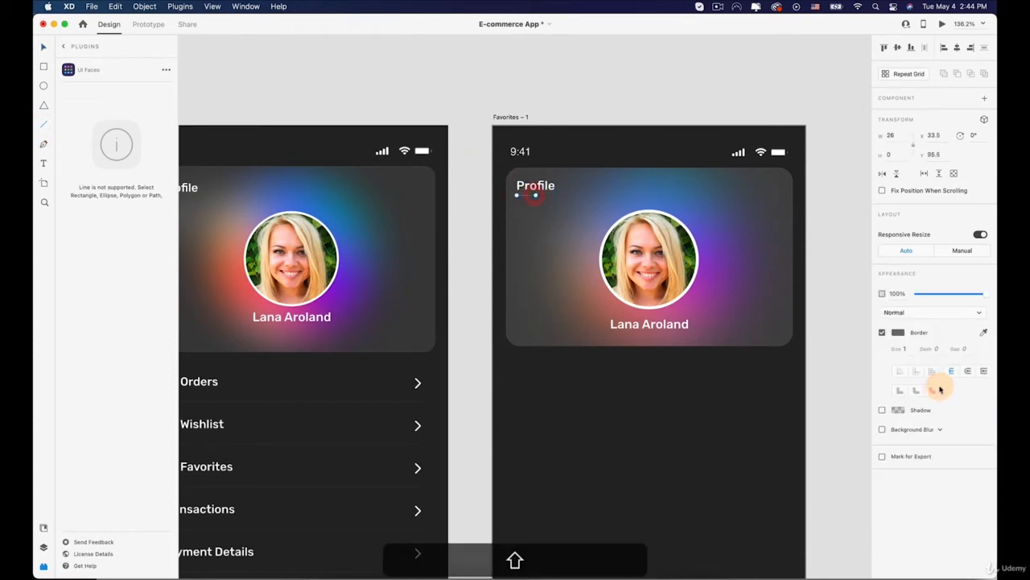
Give the heading's underline rounded ends, a white border colour and a size of 2
click(969, 372)
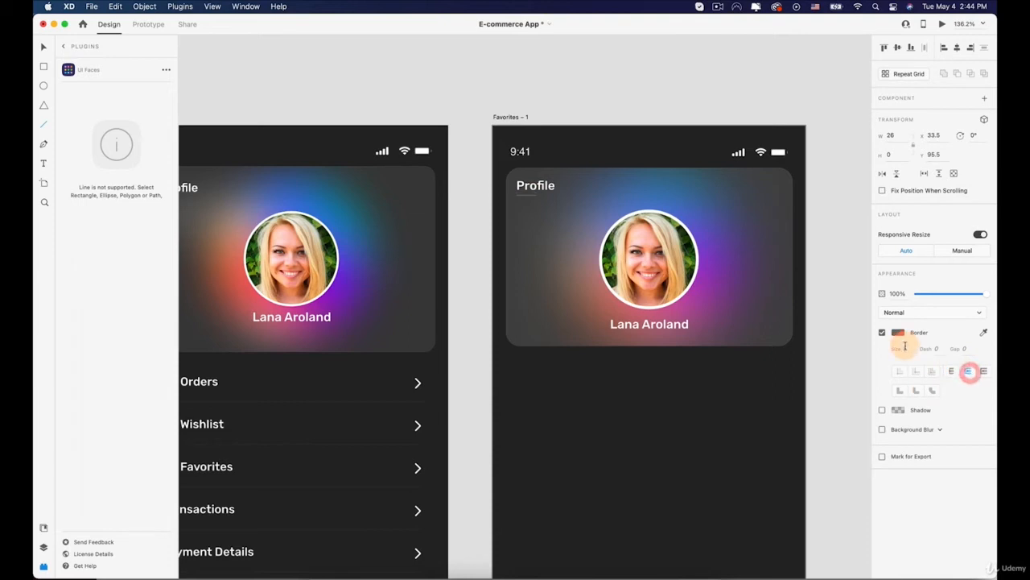
key(Up)
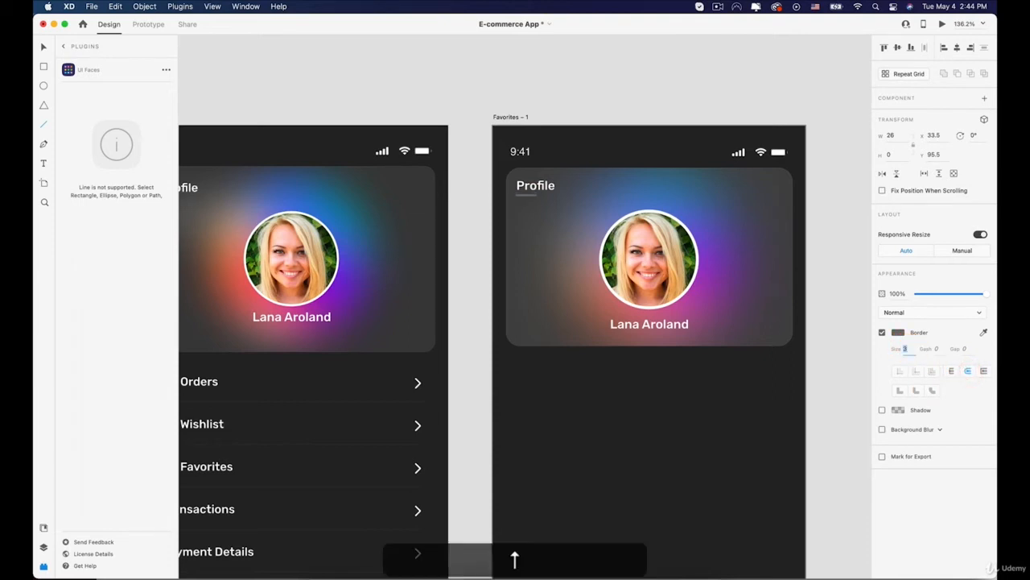
click(898, 332)
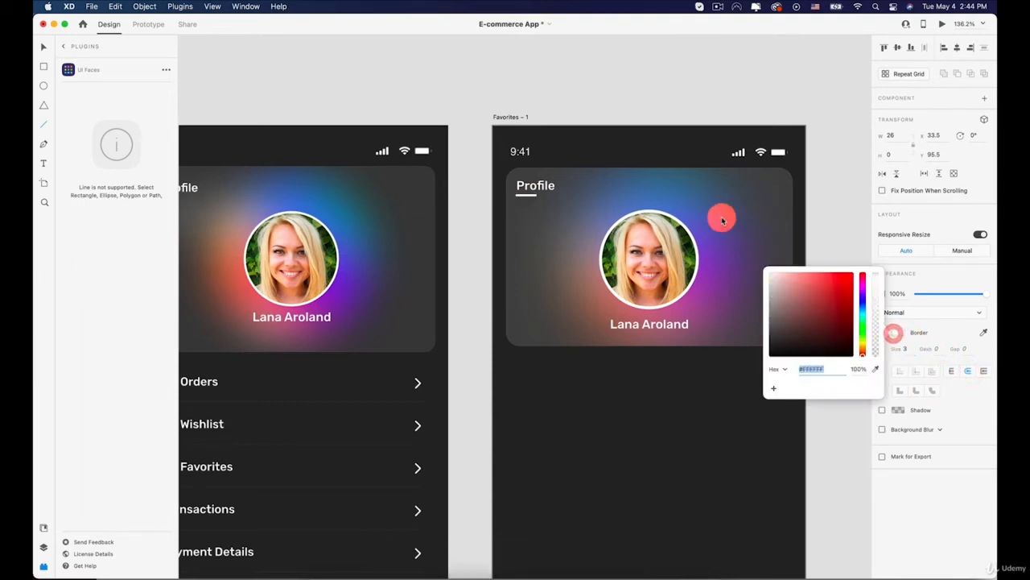
click(920, 345)
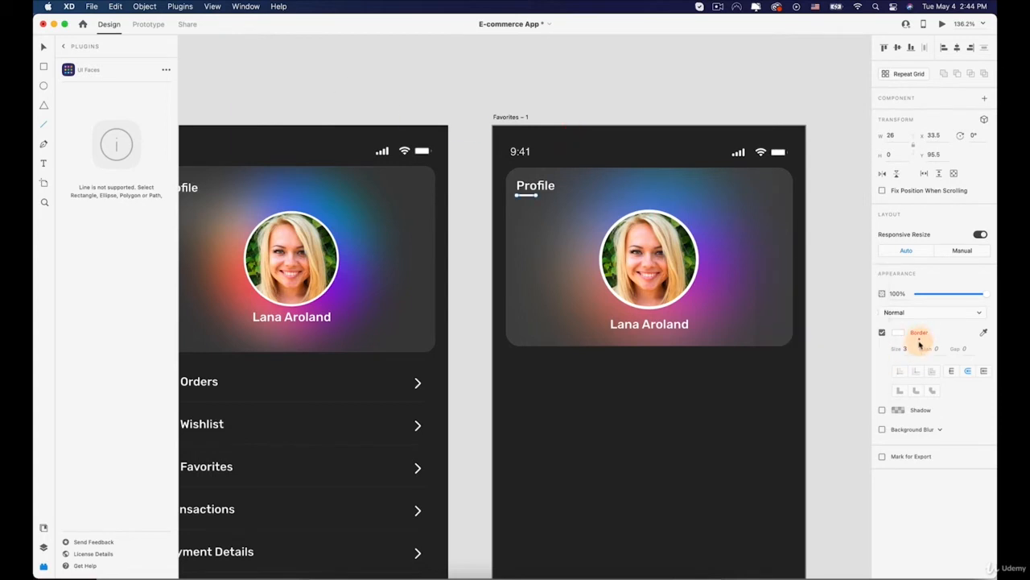
key(Down)
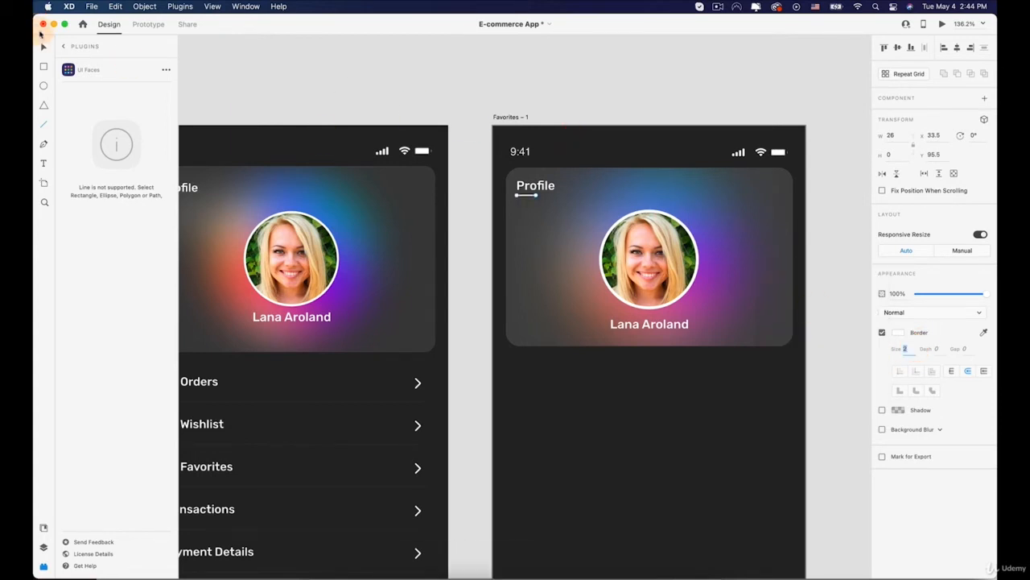
Shorten the underline beneath the Profile heading to a width of 18
scroll(454, 188, up, 3)
scroll(525, 264, up, 10)
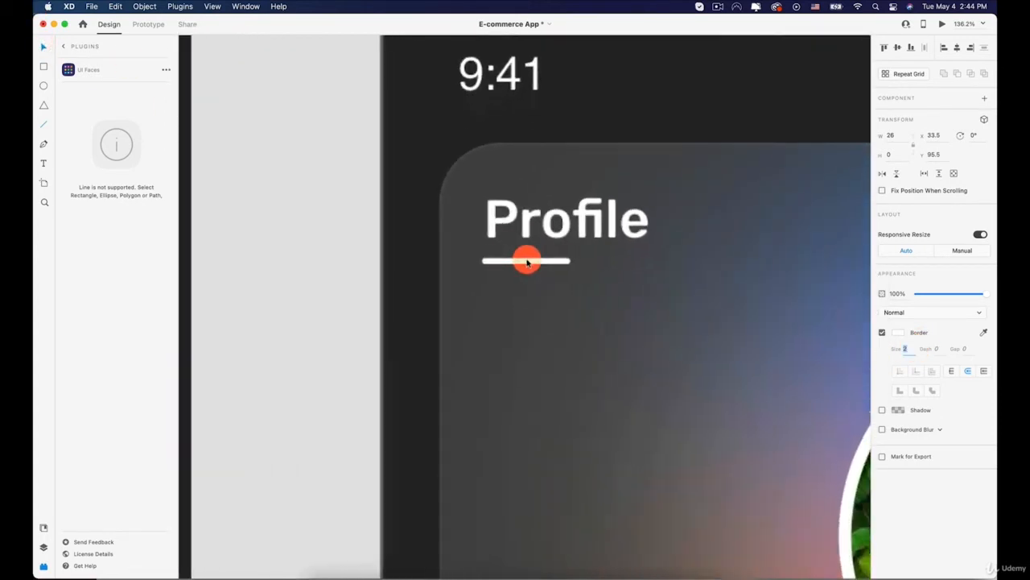
drag(570, 263, 527, 265)
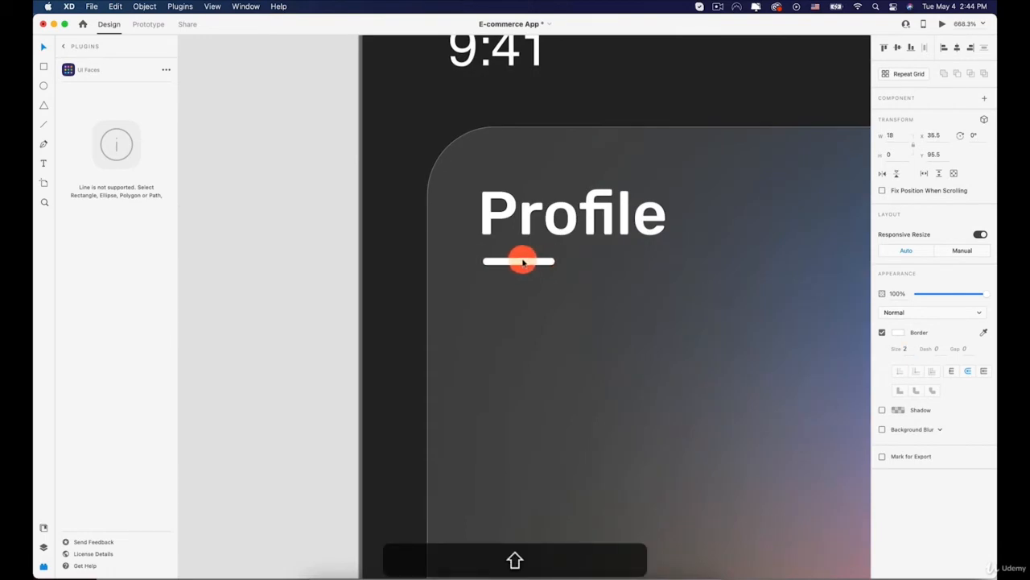
scroll(523, 262, down, 15)
click(706, 282)
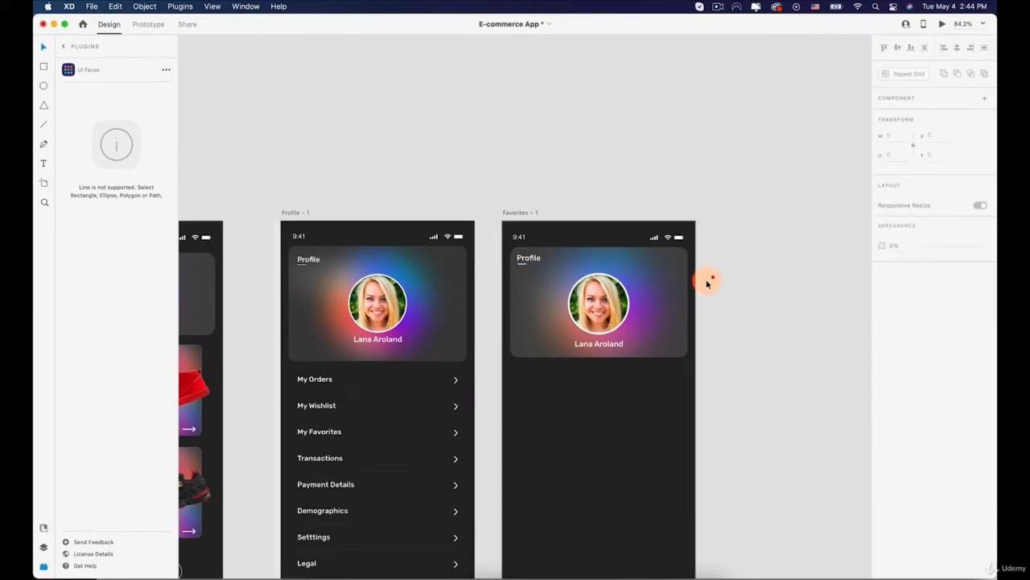
Duplicate the name label to just below the card at X 41, Y 340, as the first menu row
drag(659, 294, 601, 158)
scroll(516, 232, up, 5)
drag(522, 228, 647, 171)
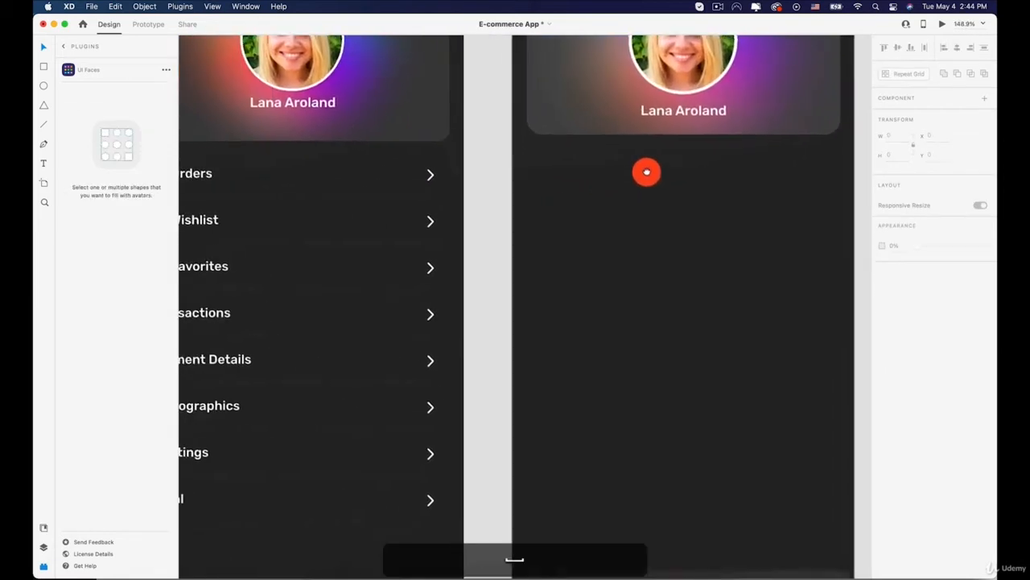
scroll(352, 156, down, 4)
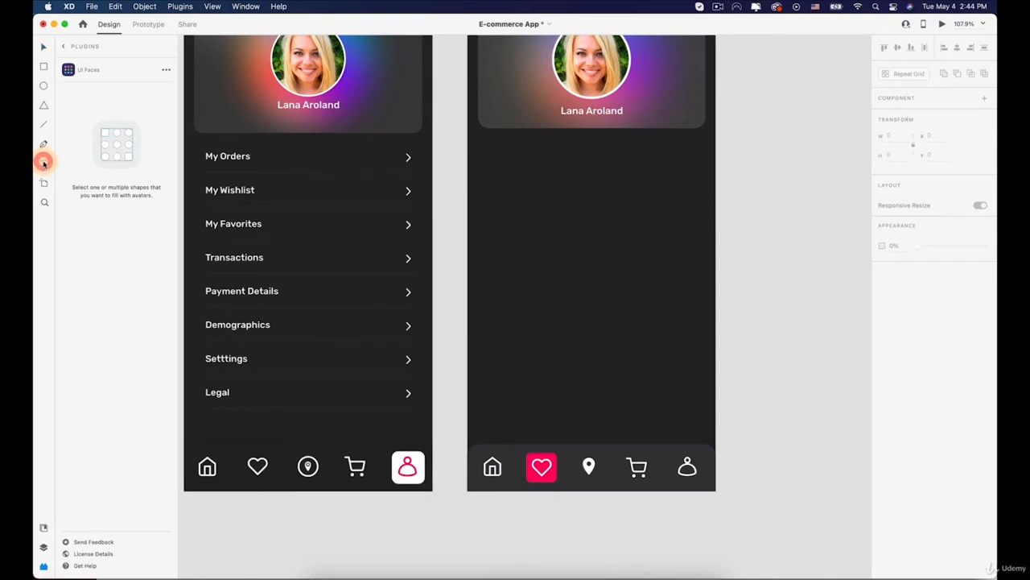
click(577, 114)
key(v)
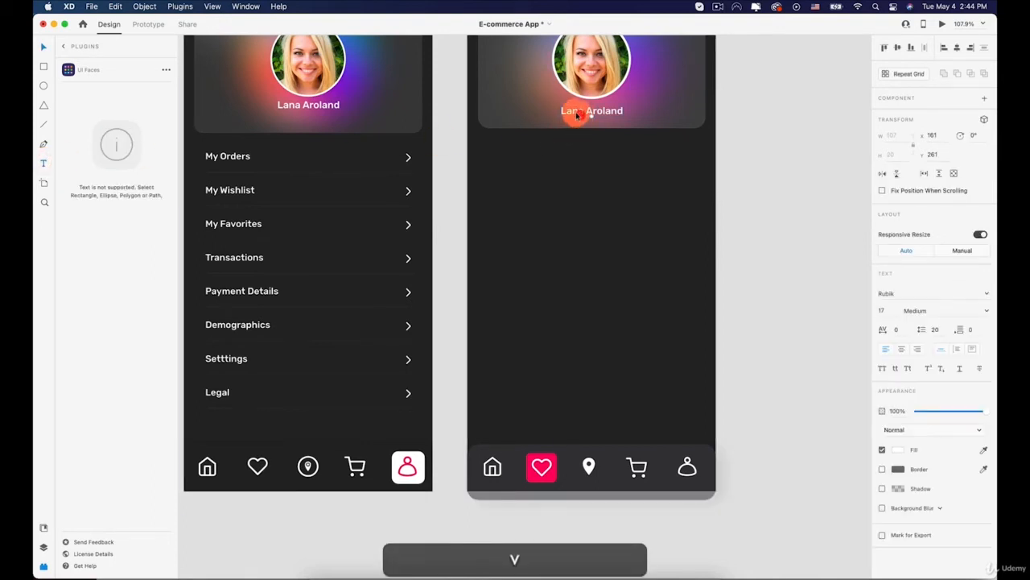
drag(577, 114, 507, 161)
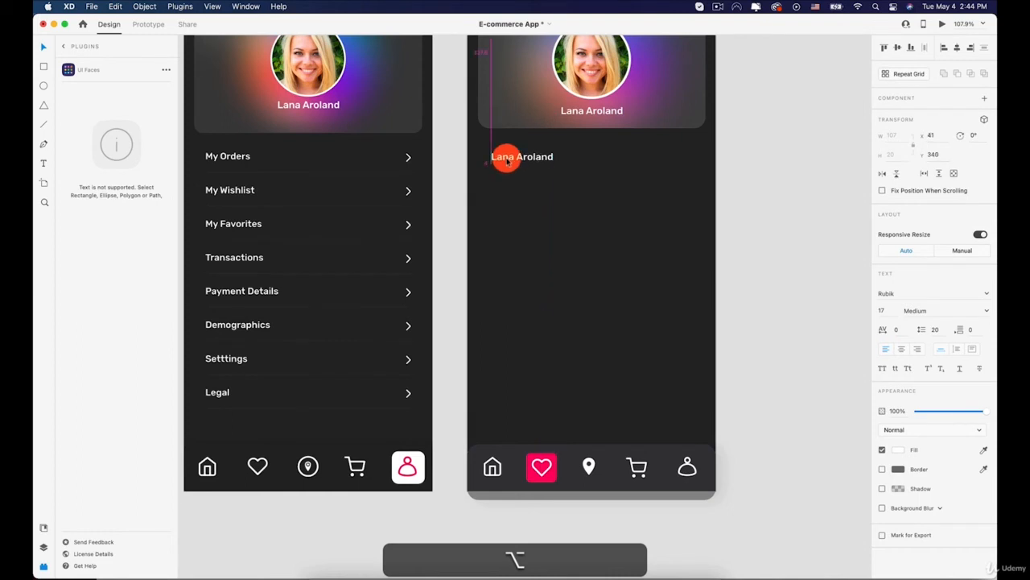
Replace the text of the duplicated label below the card with "My Orders"
scroll(508, 159, up, 3)
scroll(509, 159, up, 5)
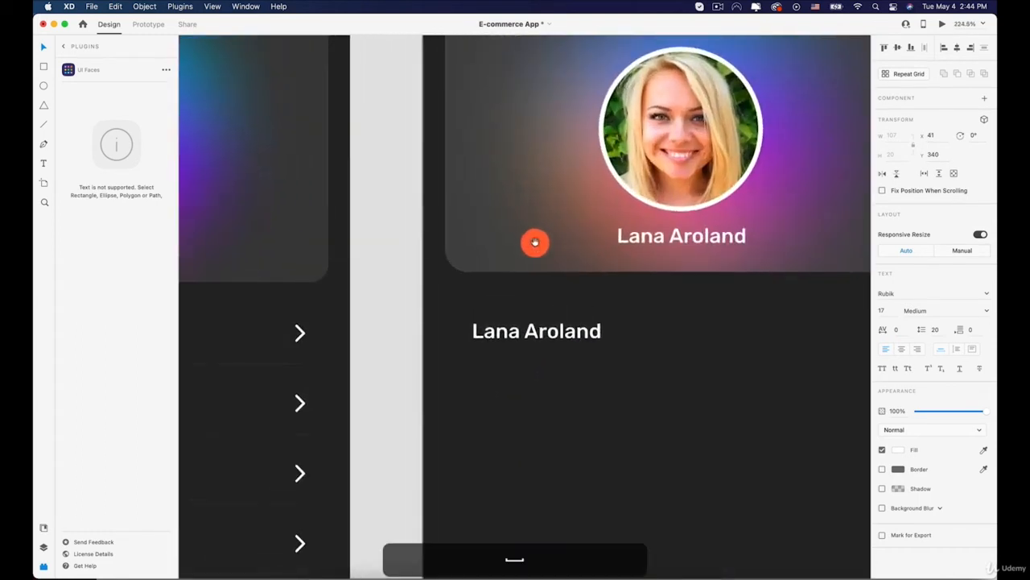
drag(534, 242, 521, 62)
double_click(492, 152)
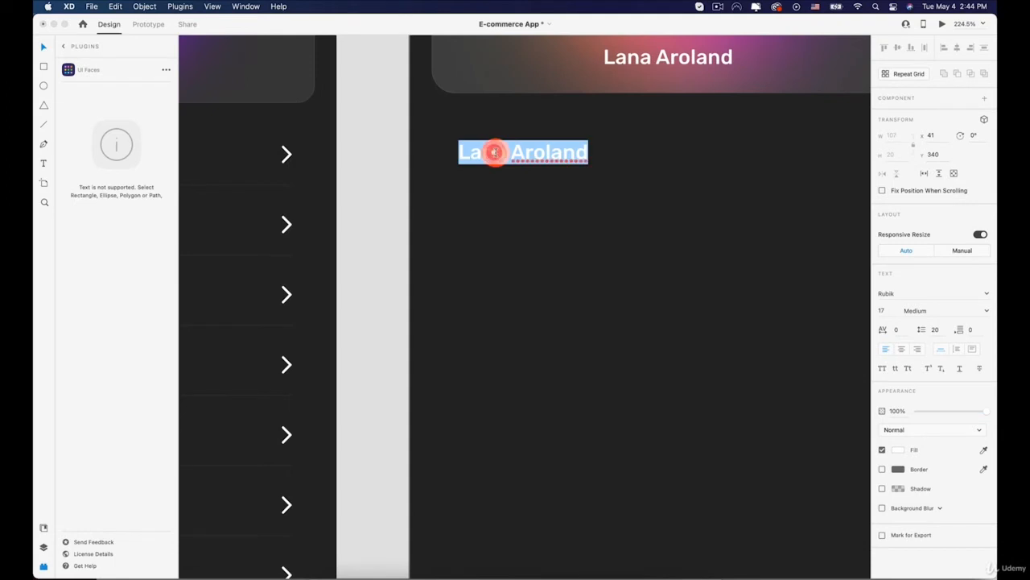
text(M)
key(Escape)
scroll(493, 152, down, 6)
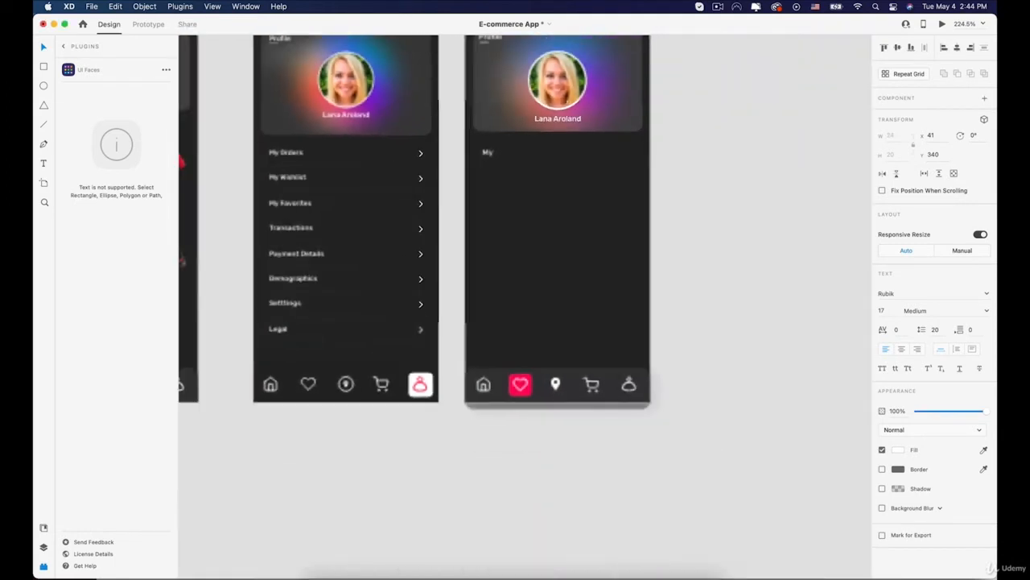
scroll(493, 152, up, 4)
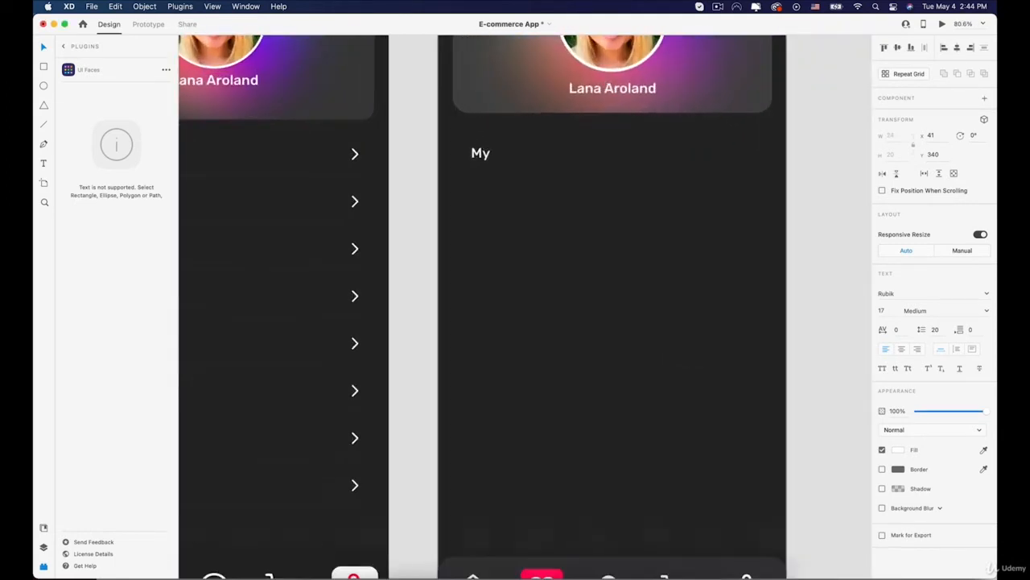
double_click(485, 153)
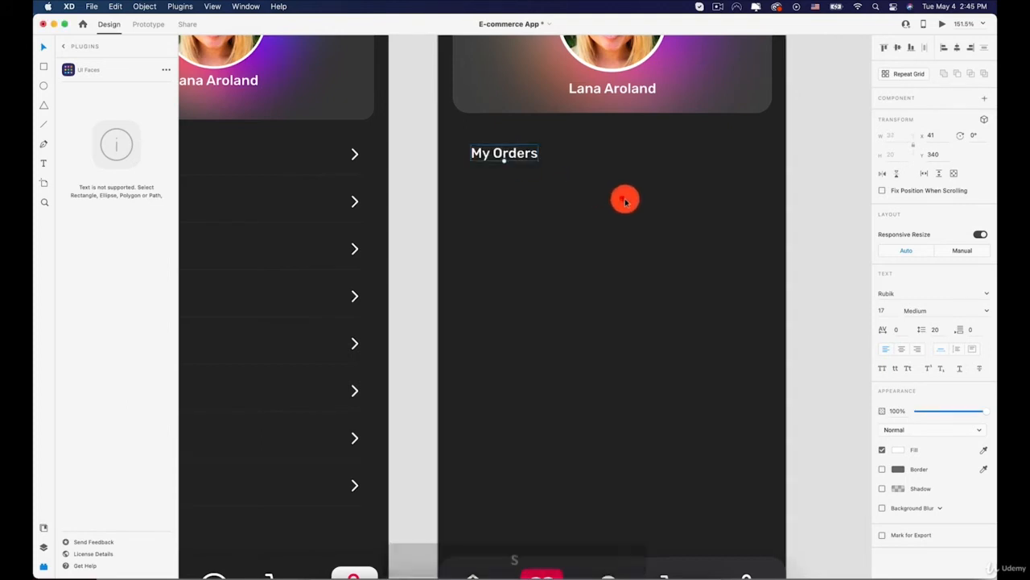
Move the My Orders label slightly down to Y 344, keeping it at X 41
scroll(625, 188, down, 5)
scroll(625, 190, up, 1)
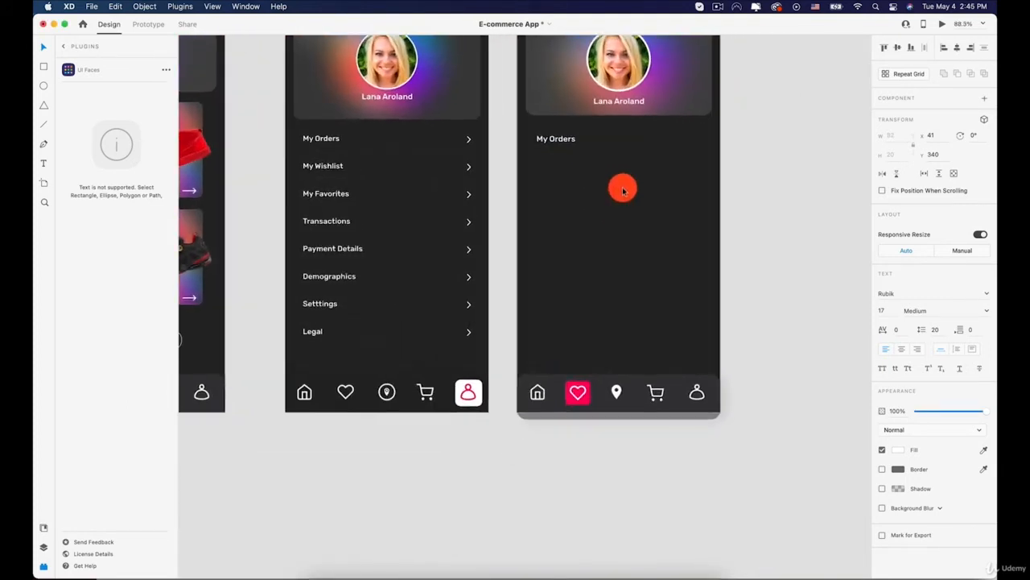
scroll(623, 190, up, 5)
key(space)
drag(566, 147, 564, 217)
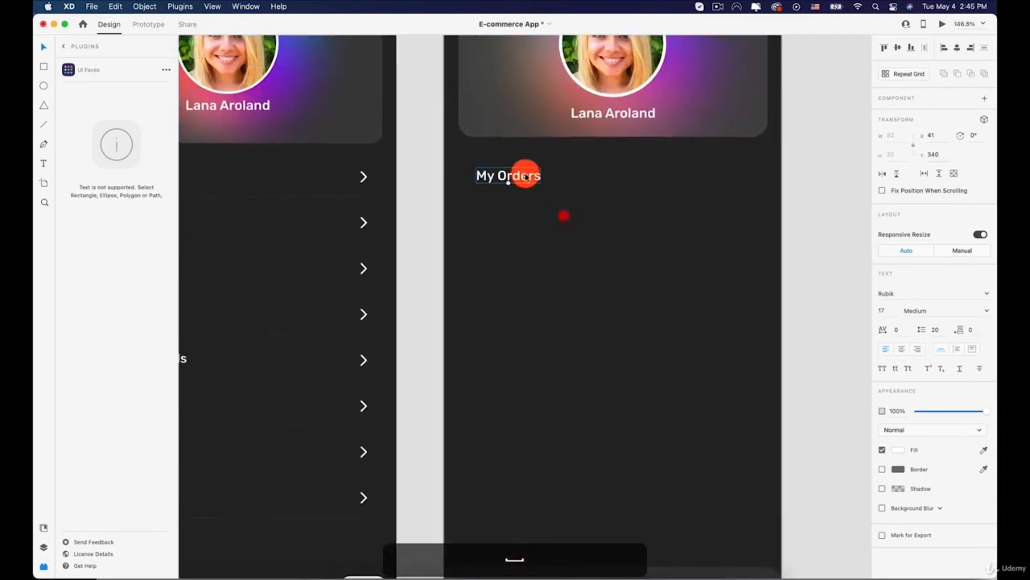
drag(524, 176, 521, 179)
Search the Icons 4 Design plugin for "Arrow" and insert the ios-arrow-forward icon
click(63, 47)
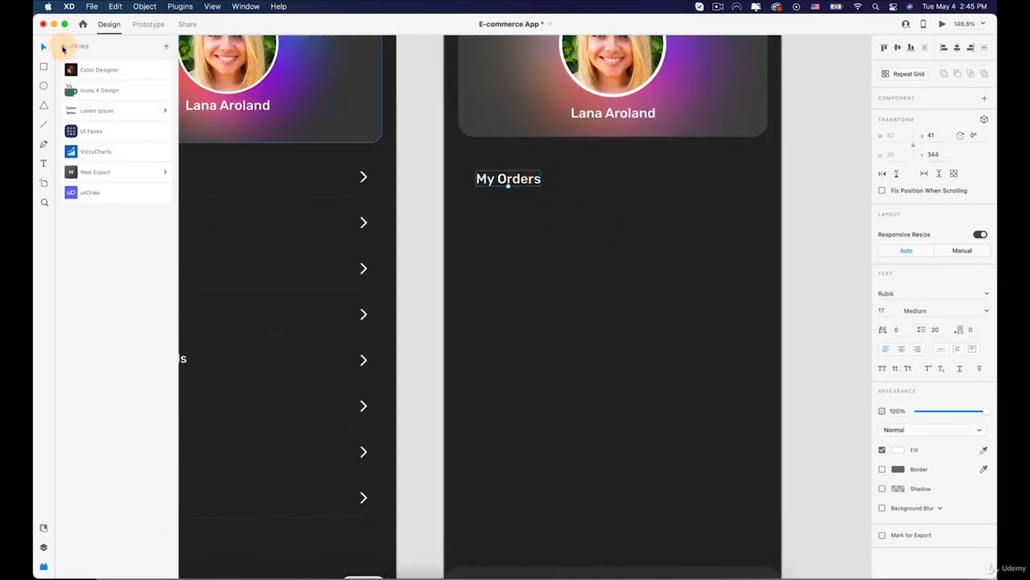
click(45, 567)
click(43, 548)
click(44, 566)
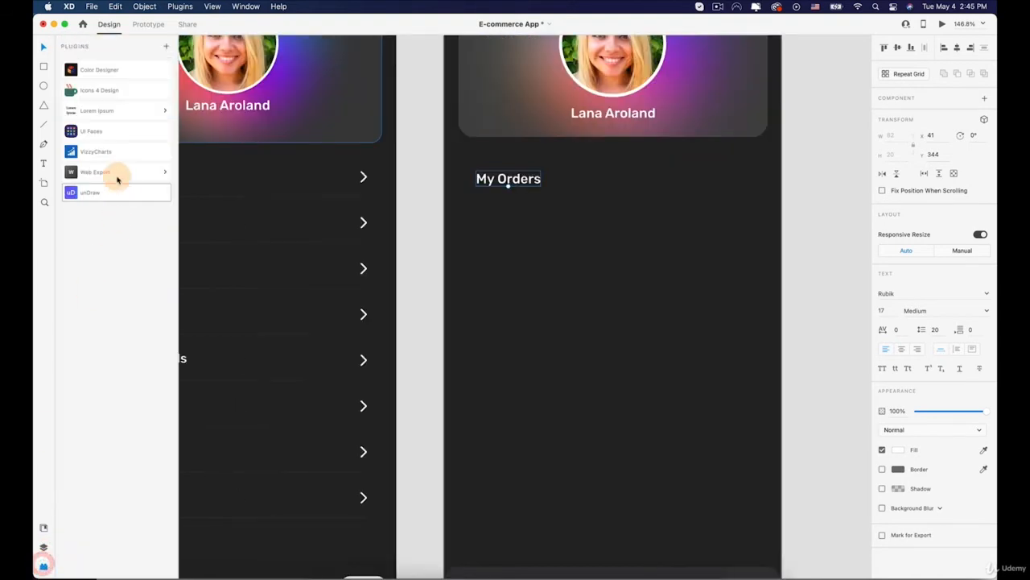
click(105, 95)
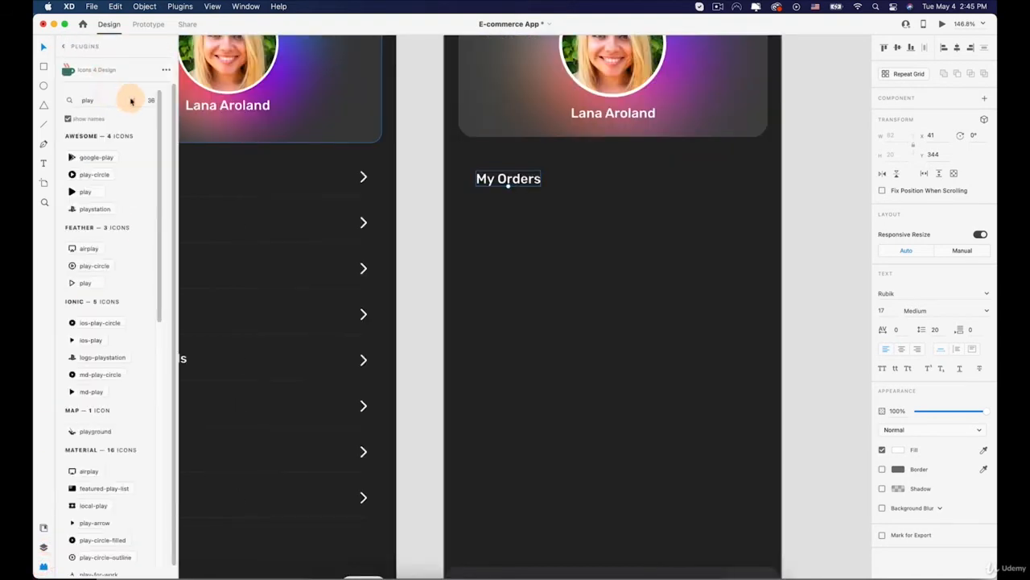
text(R)
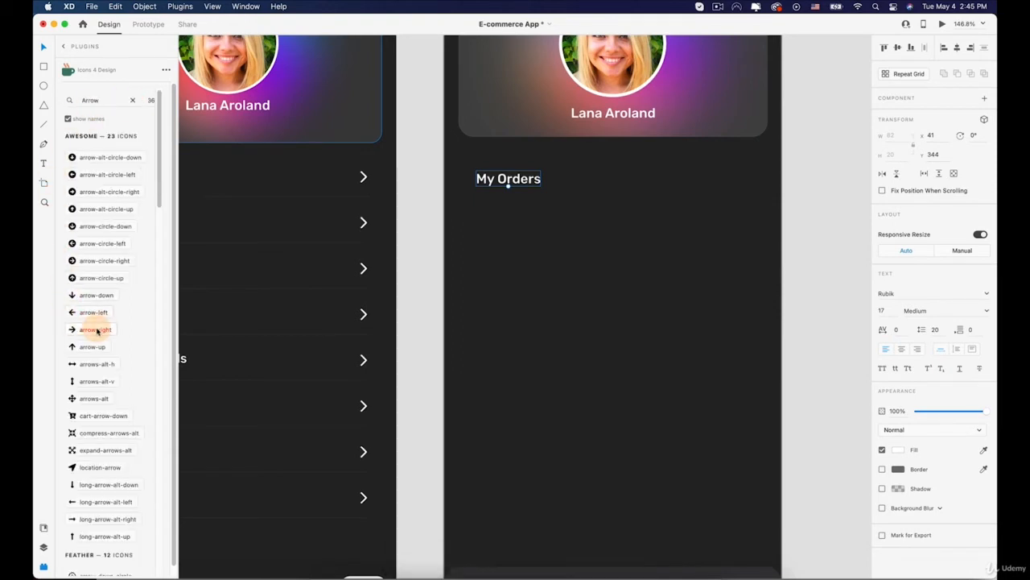
scroll(83, 329, down, 10)
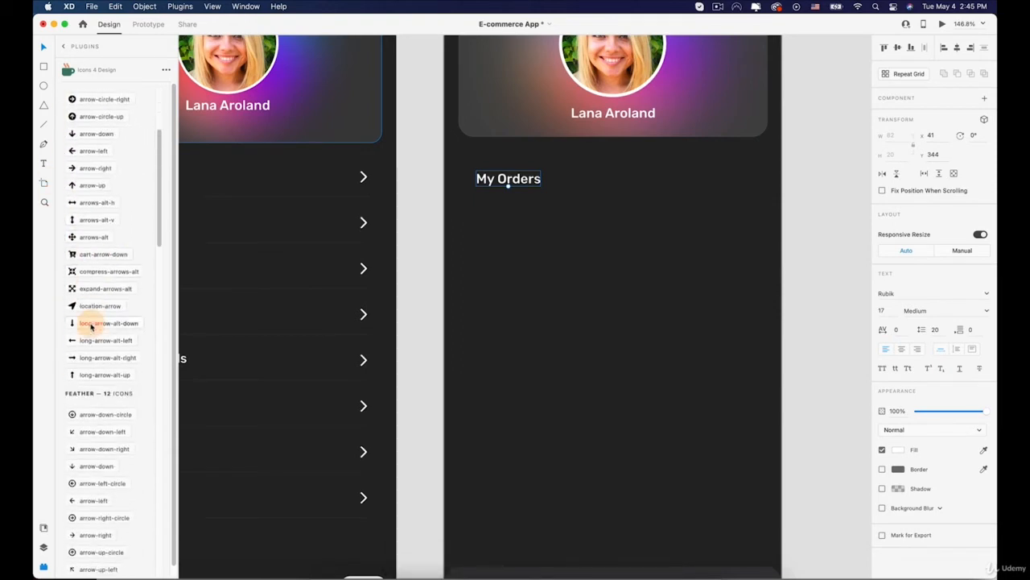
scroll(100, 315, down, 5)
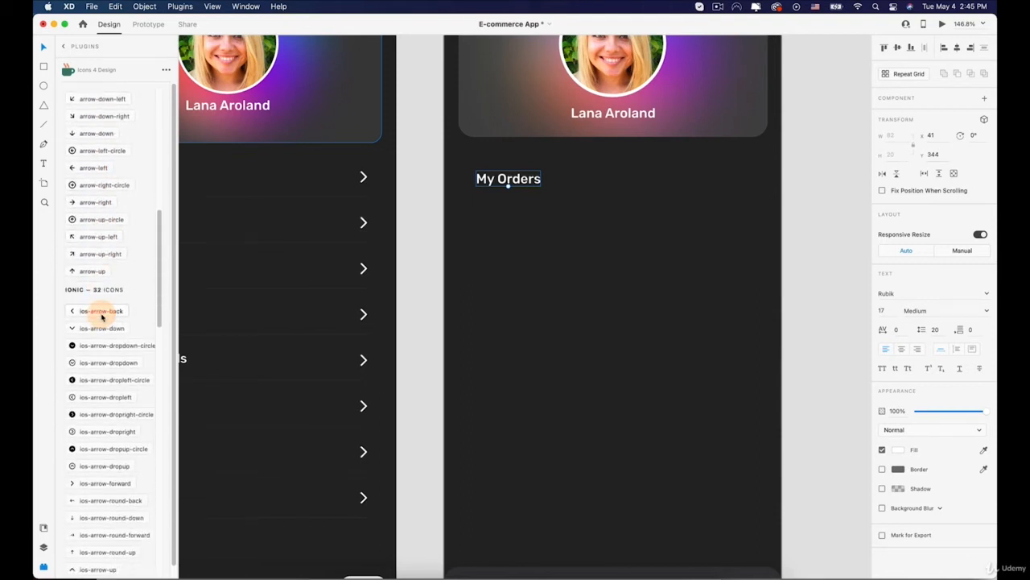
scroll(101, 316, down, 3)
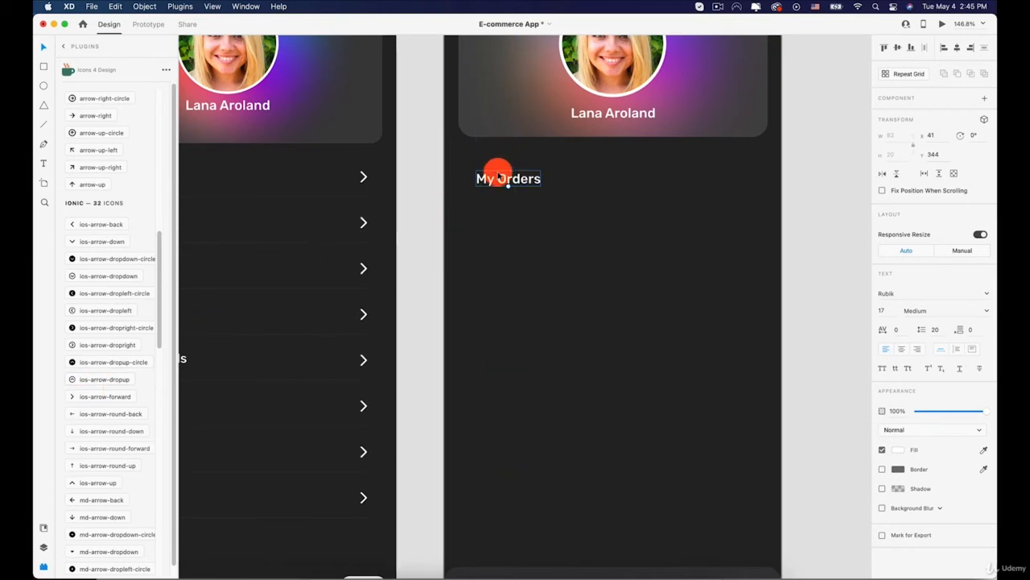
click(98, 397)
Place the arrow icon at the far end of the My Orders row, scaled to about 11 by 20, and fill it white
scroll(735, 237, up, 5)
key(space)
drag(596, 234, 424, 27)
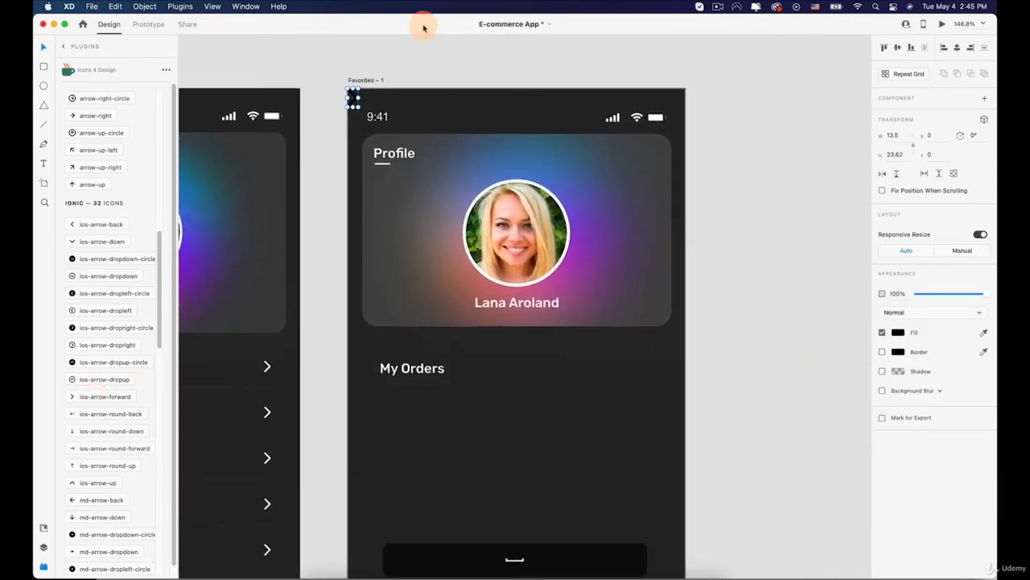
click(355, 102)
drag(359, 103, 638, 376)
drag(645, 381, 653, 370)
click(898, 333)
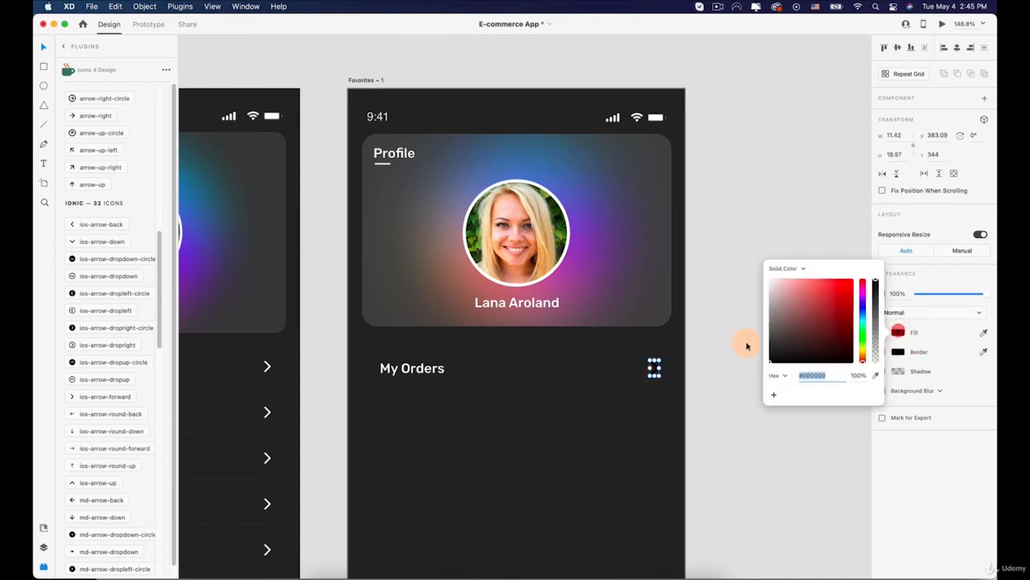
click(734, 201)
Scale the My Orders arrow icon down to about 9.4 by 16.5 around its centre
key(space)
drag(559, 295, 649, 195)
scroll(758, 278, up, 3)
scroll(758, 278, up, 5)
click(720, 254)
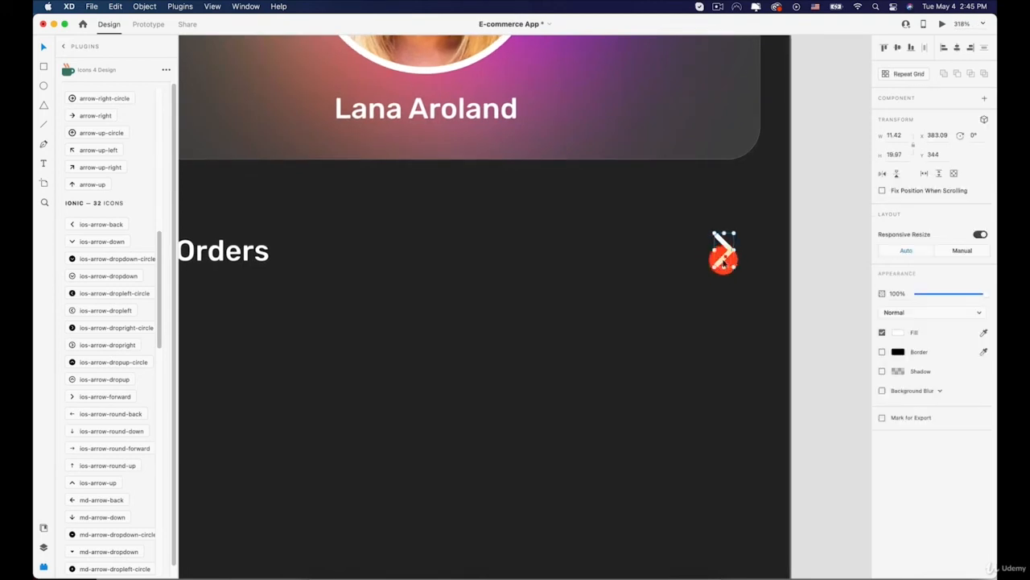
drag(714, 269, 723, 249)
scroll(723, 252, down, 5)
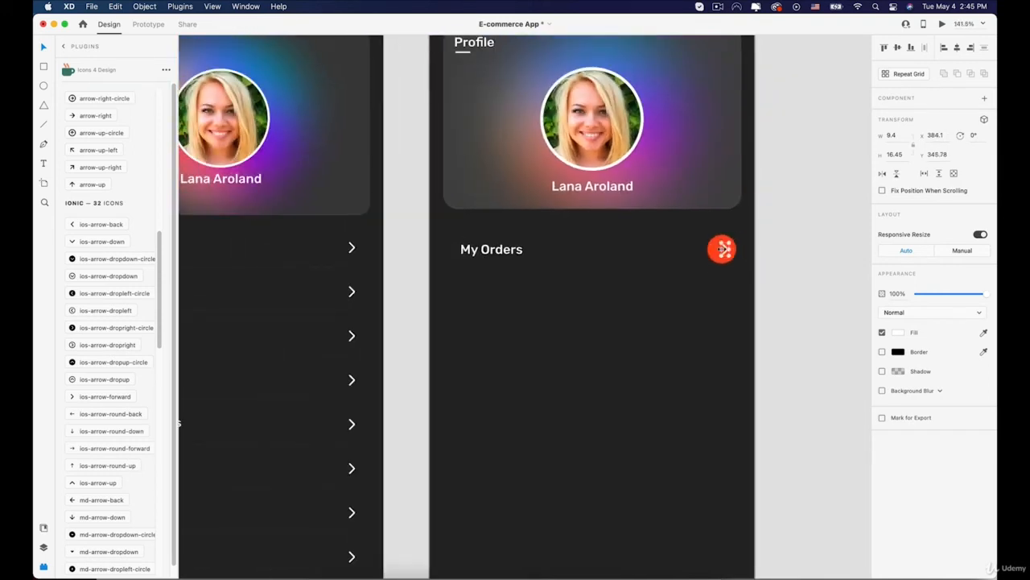
Move the My Orders label to X 33, keeping it at Y 344
scroll(722, 251, down, 3)
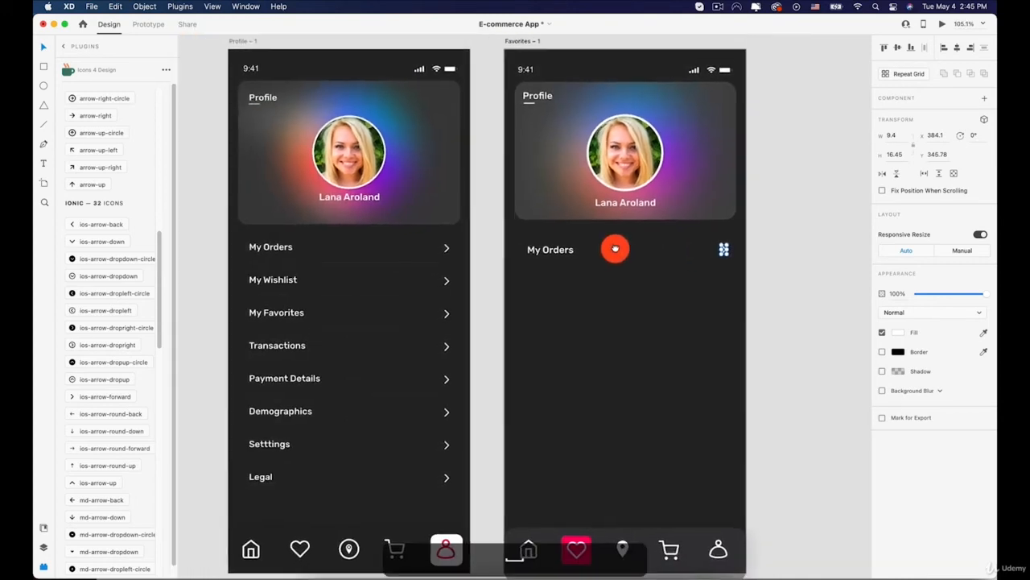
scroll(619, 253, up, 3)
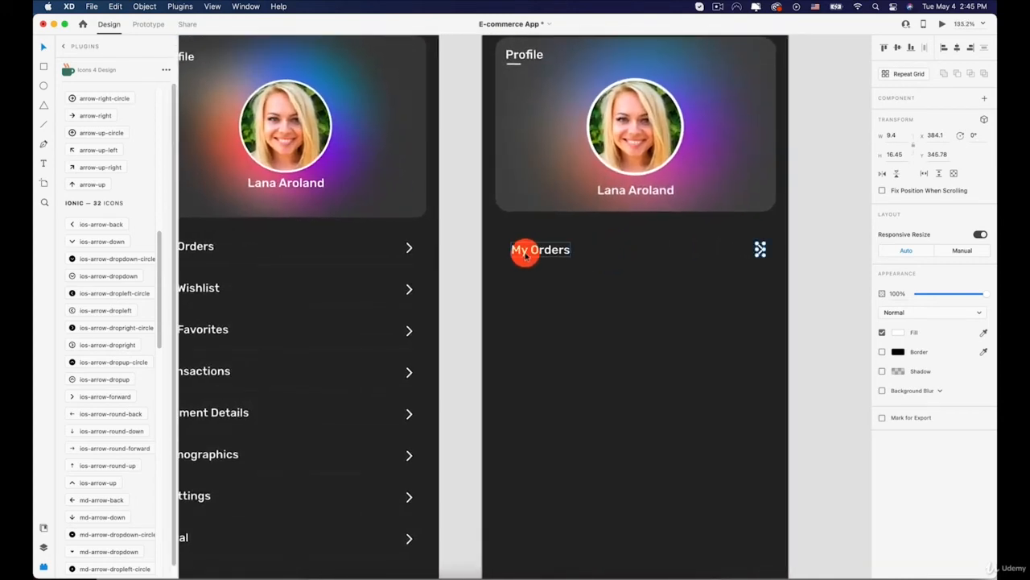
shift+click(521, 251)
drag(519, 254, 523, 252)
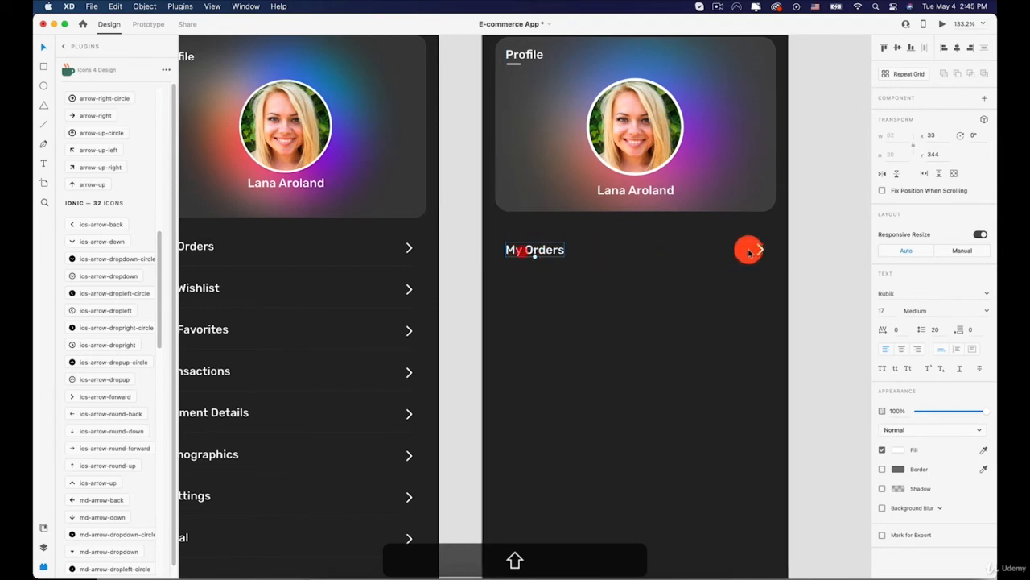
Draw a horizontal divider line about 358 wide below the My Orders row, with border size 0.5 and 30% opacity
click(43, 125)
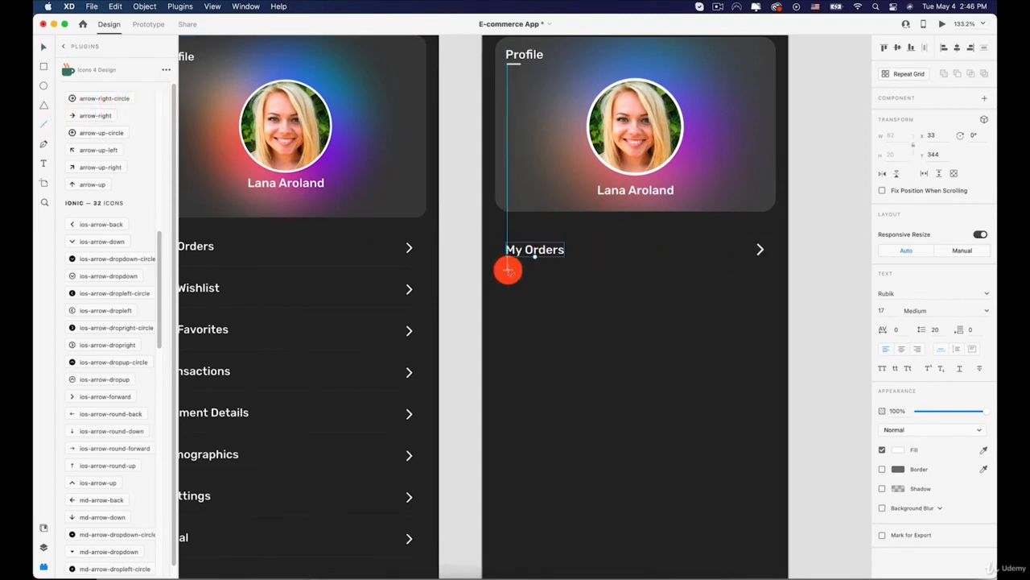
drag(508, 270, 764, 274)
click(907, 350)
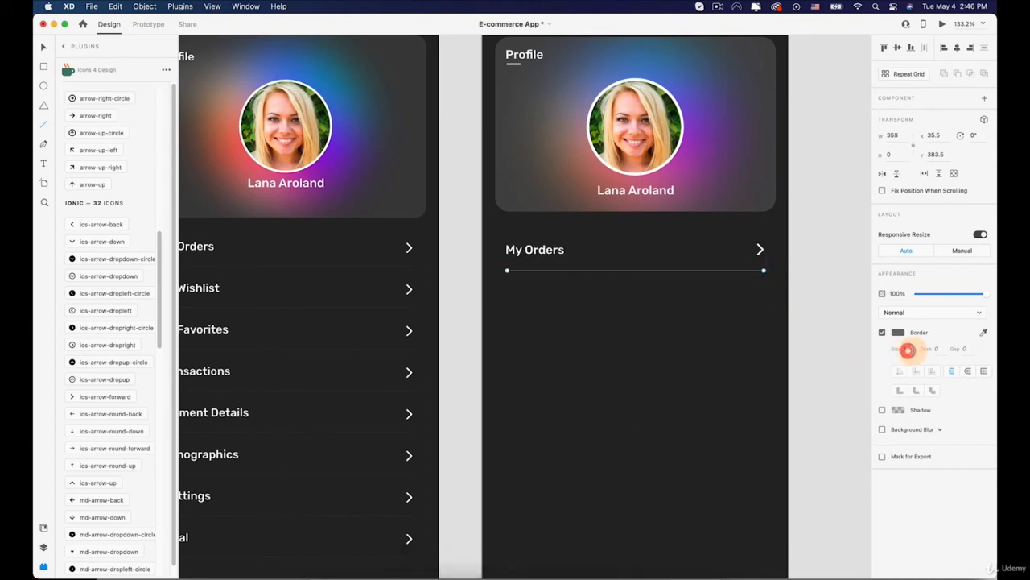
text(.)
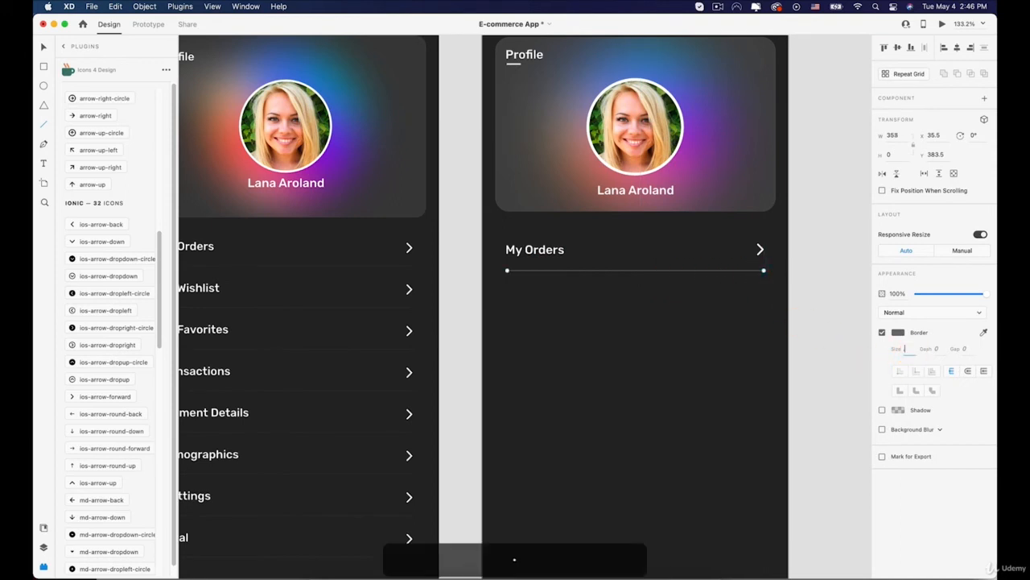
text(5)
key(Return)
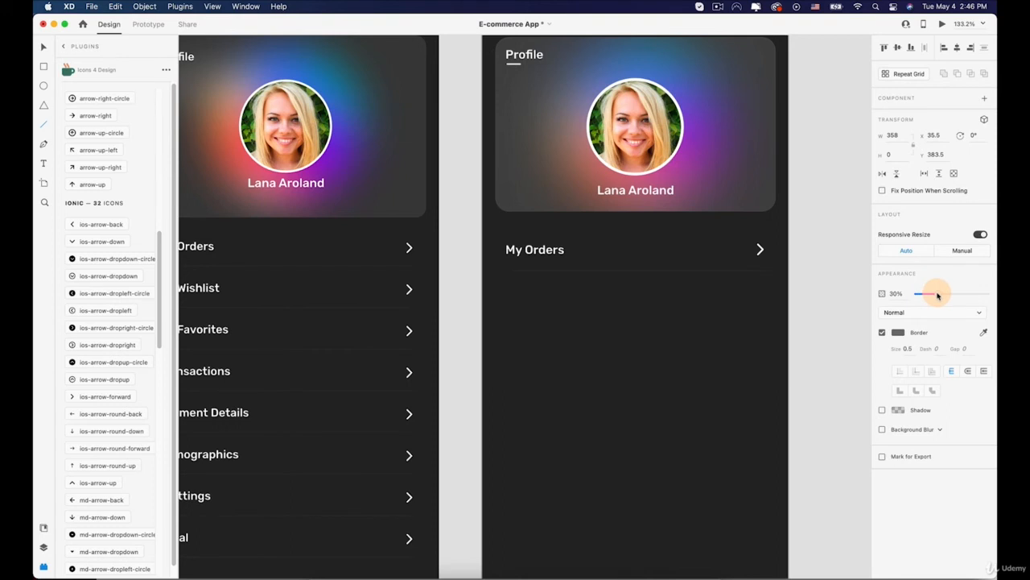
key(v)
click(830, 305)
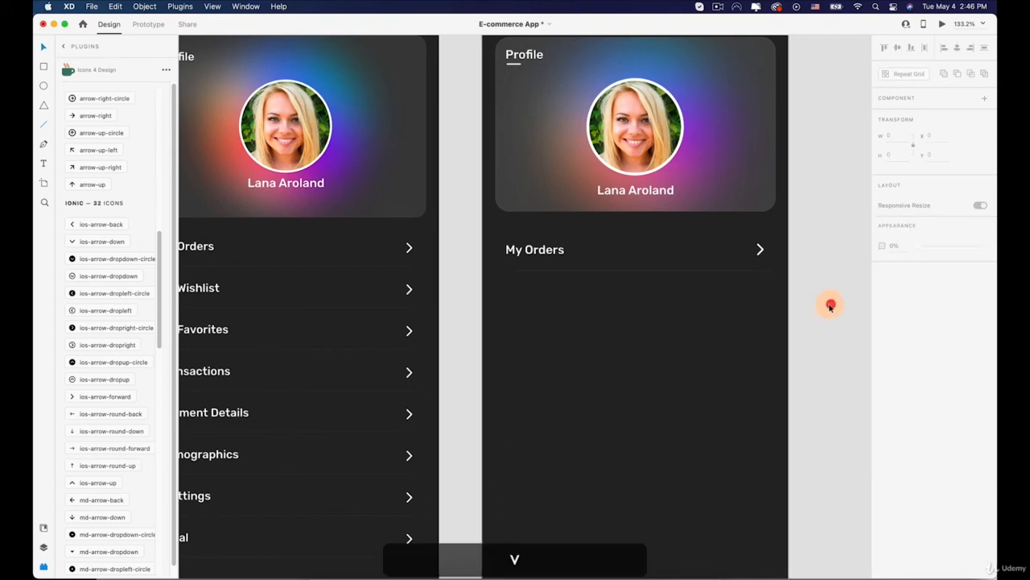
Group the My Orders label, its arrow icon and the divider line
scroll(831, 306, down, 2)
key(space)
drag(701, 313, 748, 317)
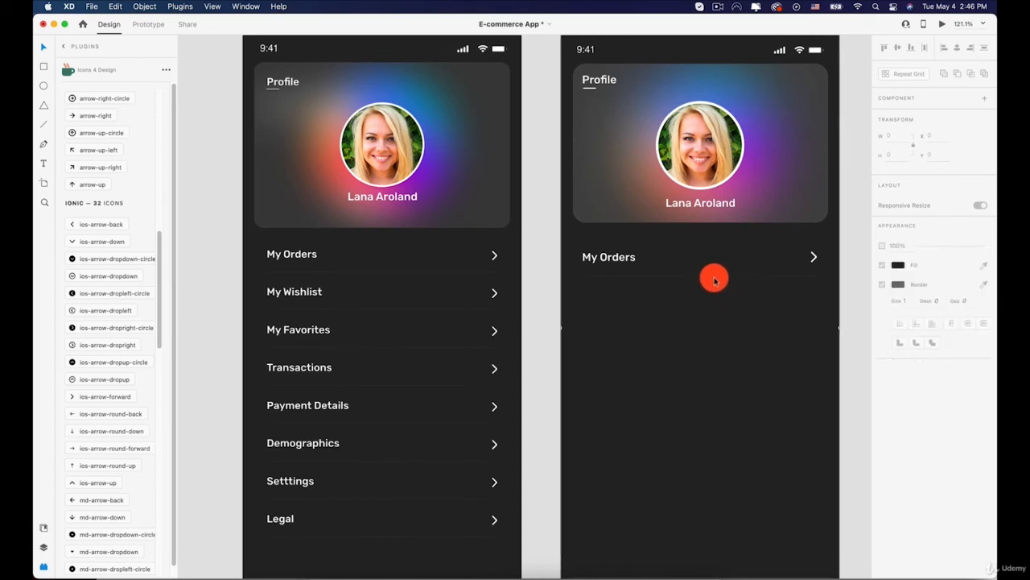
click(713, 276)
shift+click(612, 265)
shift+click(813, 259)
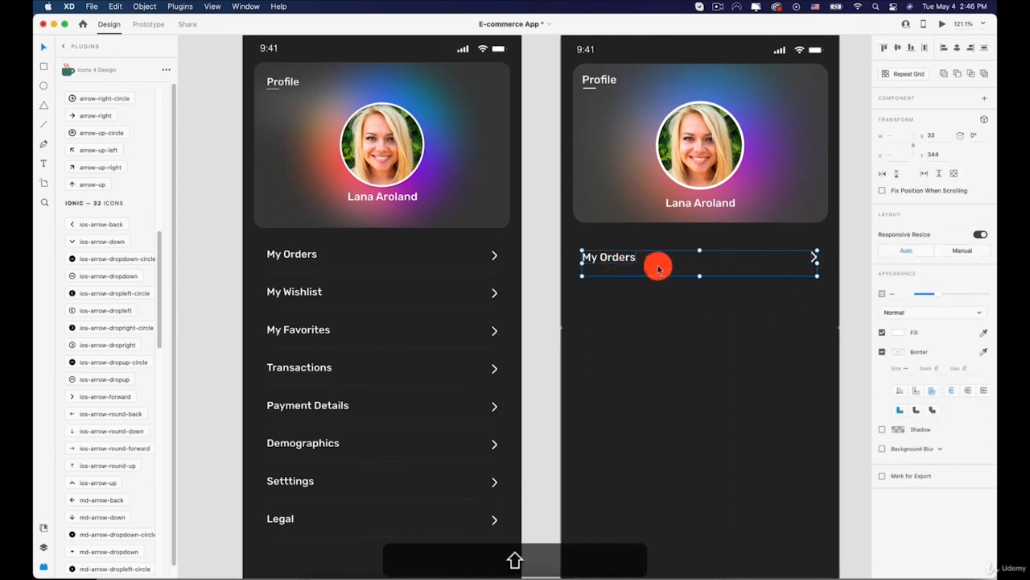
right_click(611, 256)
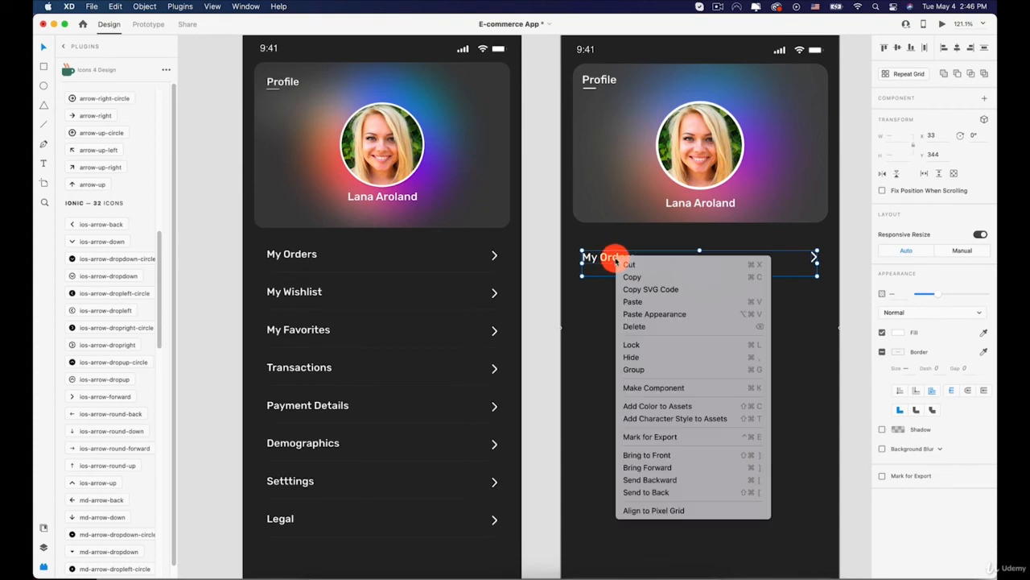
click(642, 371)
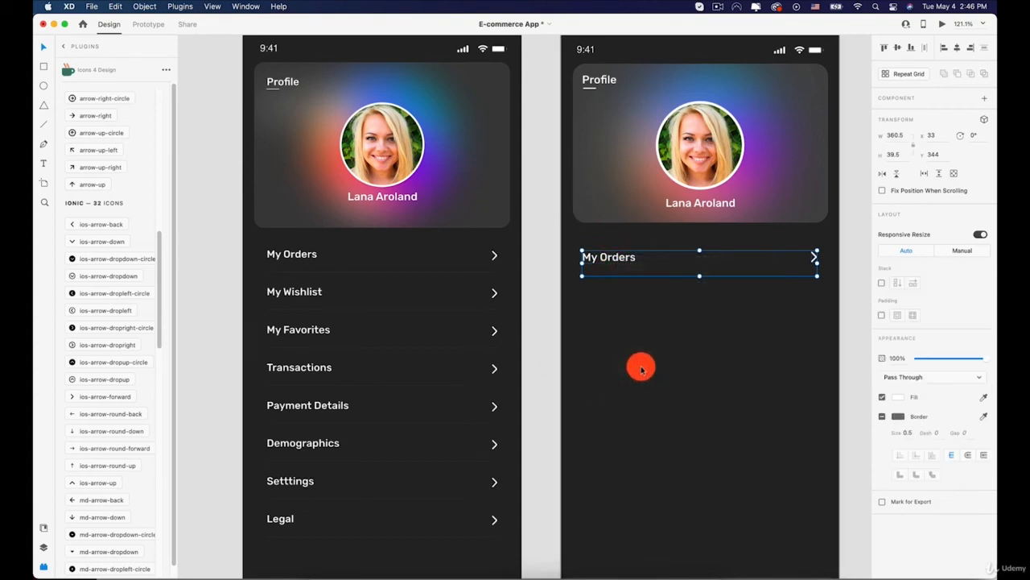
Turn the My Orders row group into a Repeat Grid and extend it downward to eight rows
click(908, 73)
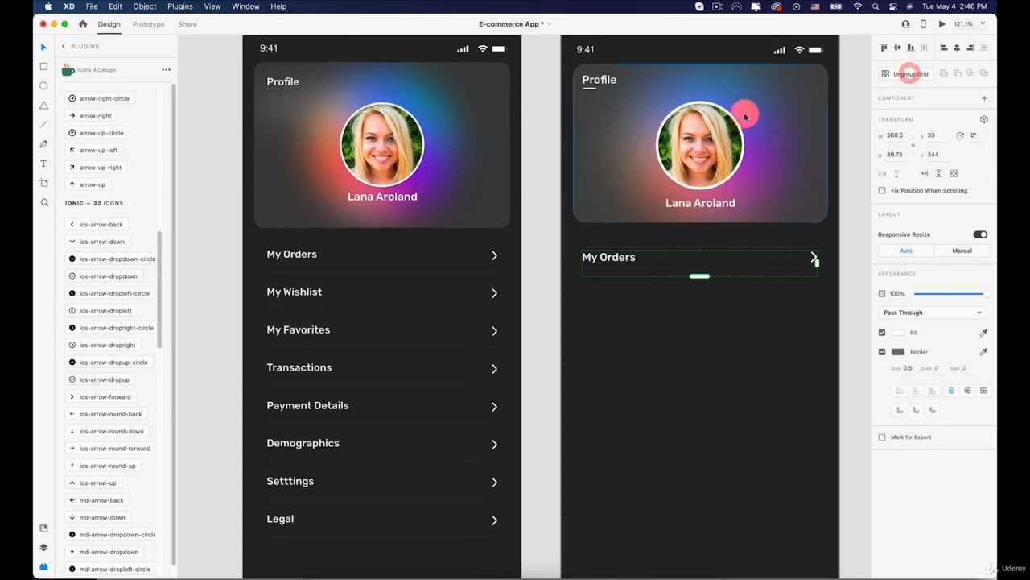
drag(700, 276, 685, 556)
scroll(648, 439, down, 2)
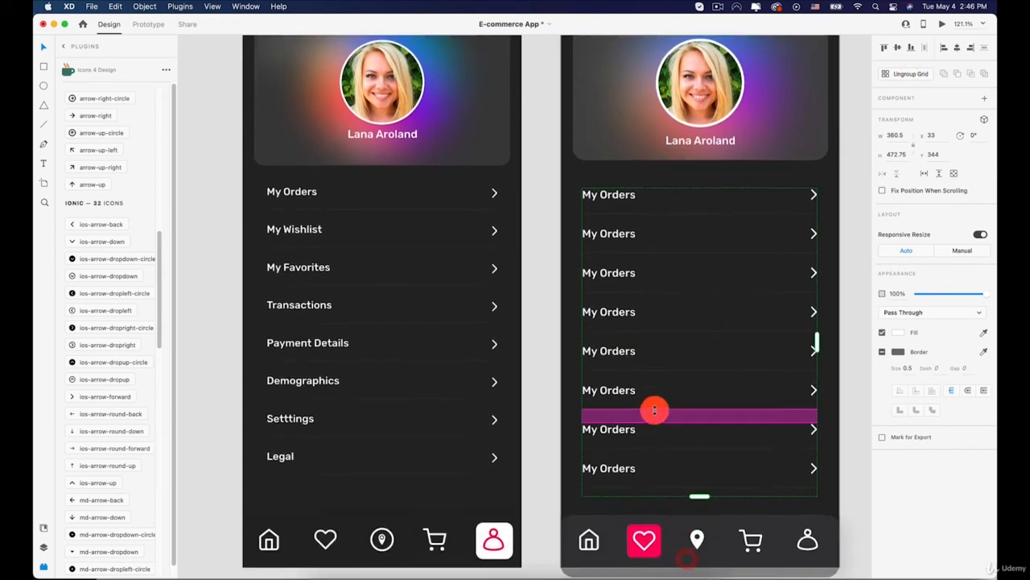
scroll(655, 410, down, 1)
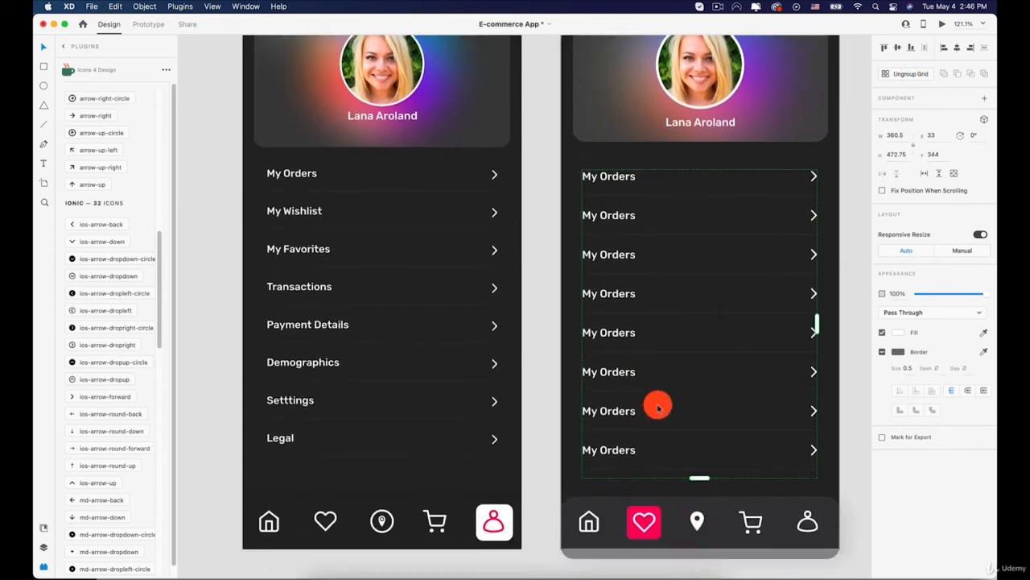
click(847, 224)
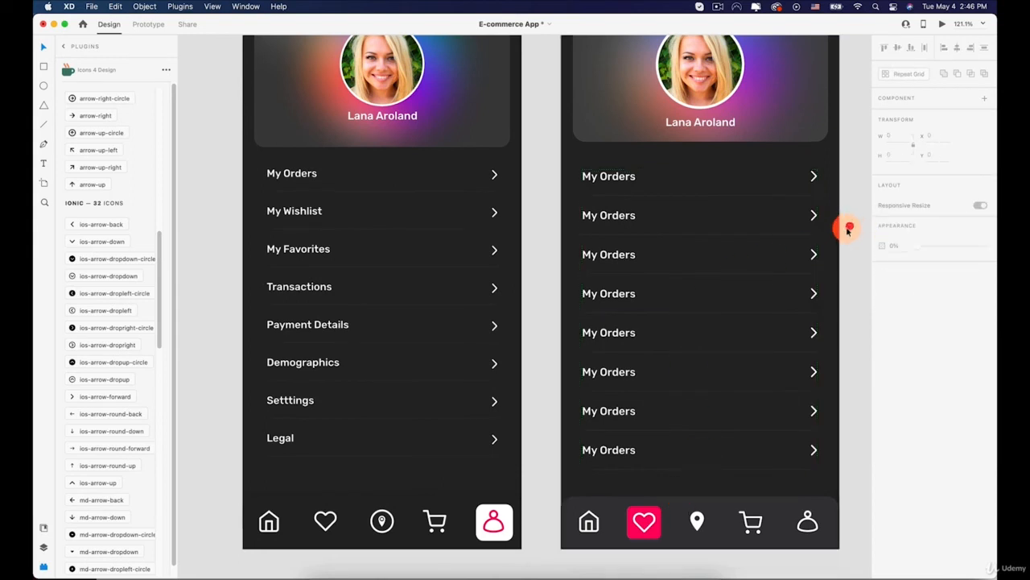
Change the second and third row labels to My Wishlist and My Favorites
click(627, 217)
double_click(626, 215)
double_click(625, 216)
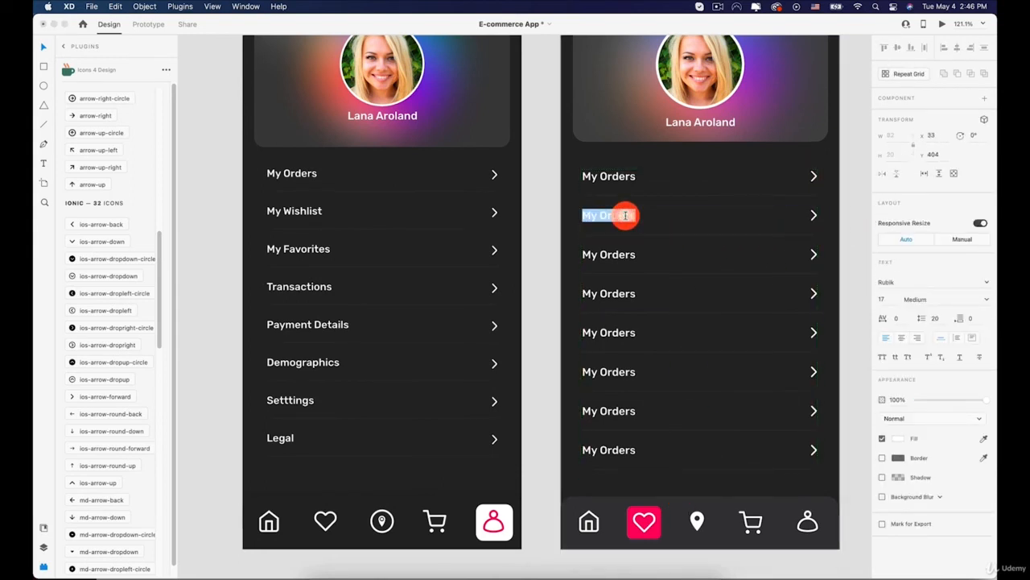
text(My Wishlist)
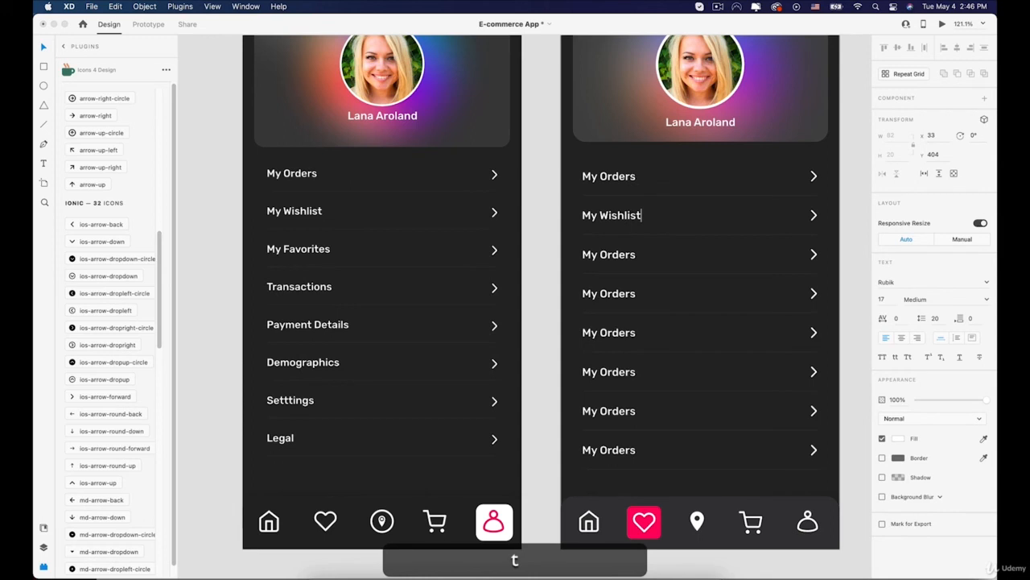
double_click(595, 255)
click(601, 254)
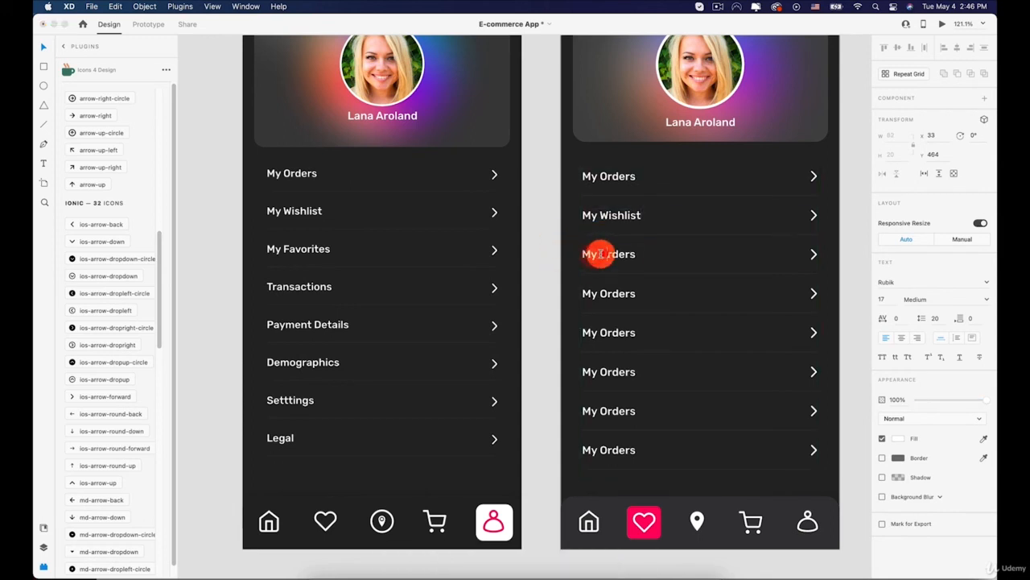
drag(600, 253, 647, 260)
text(Fav)
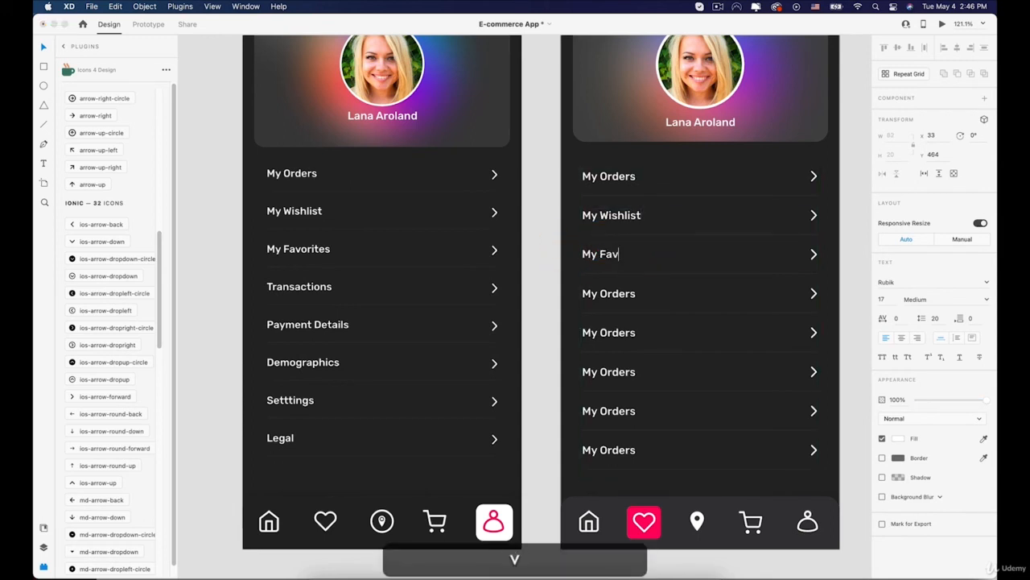
text(orites)
Change the fourth and fifth row labels to Transactions and Payment Details
click(636, 294)
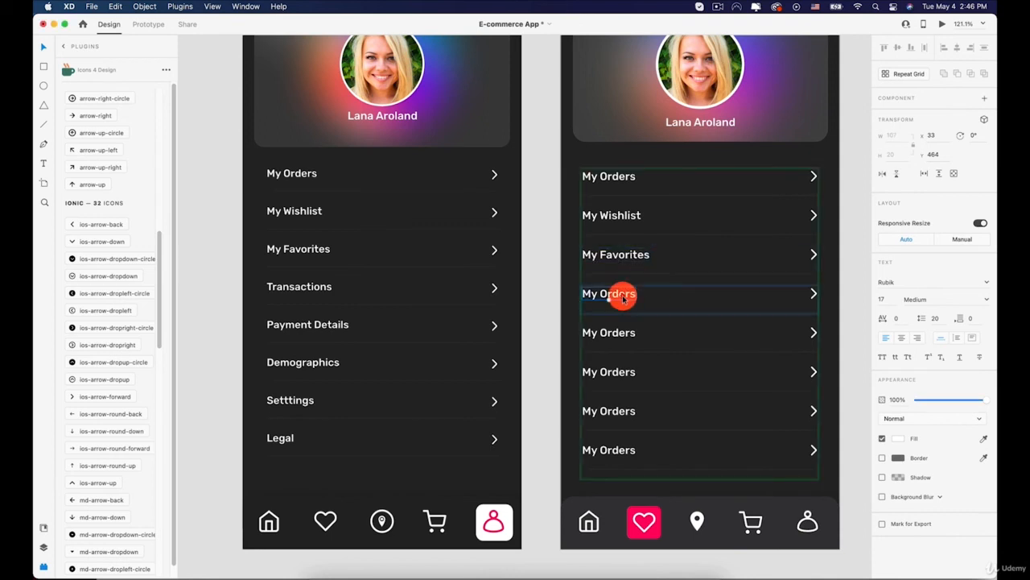
double_click(622, 295)
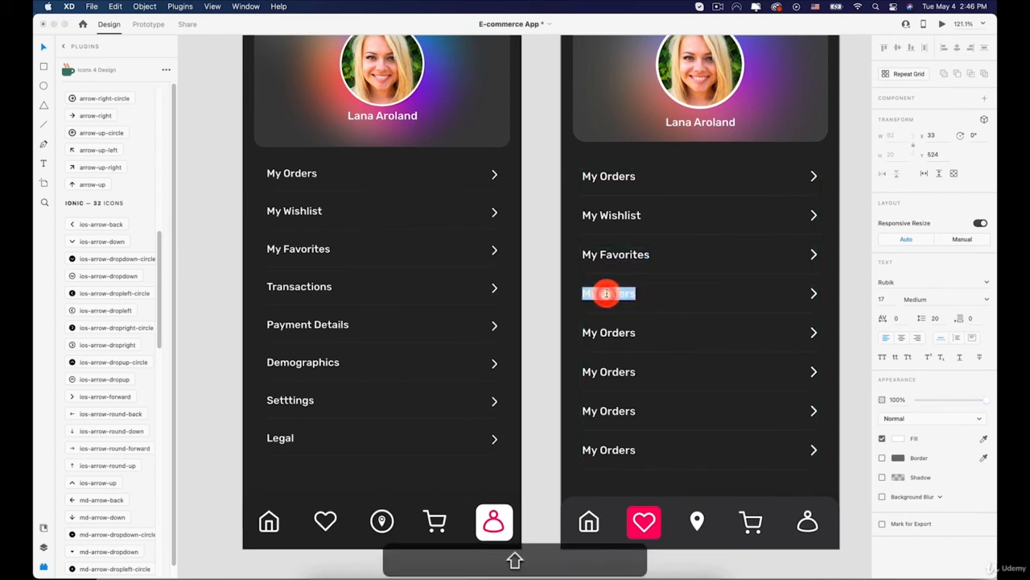
text(Transactions)
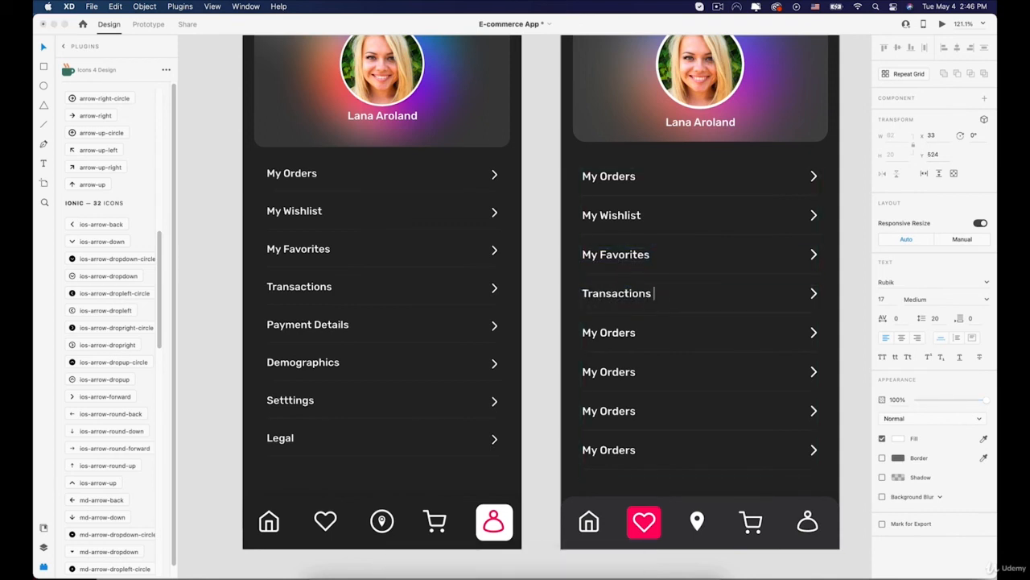
double_click(578, 338)
text(Payment Details)
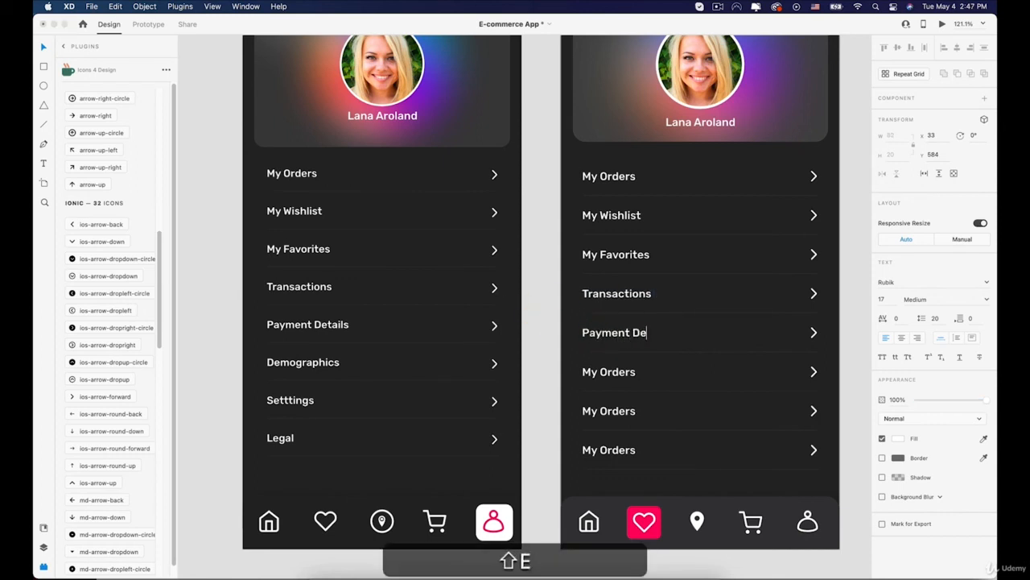
Change the sixth and seventh row labels to Demographics and Settings
double_click(613, 371)
text(Demographics)
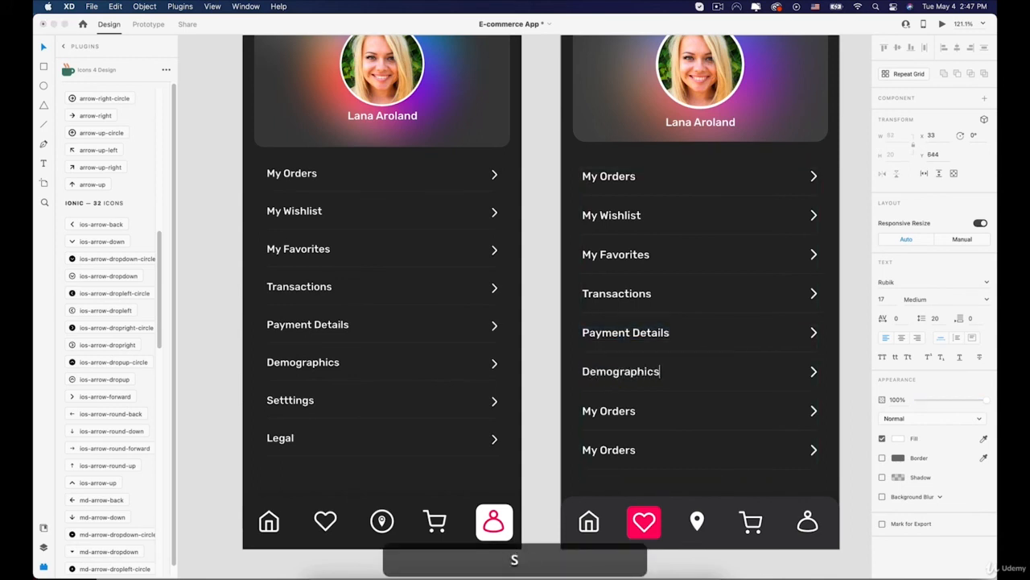
double_click(624, 411)
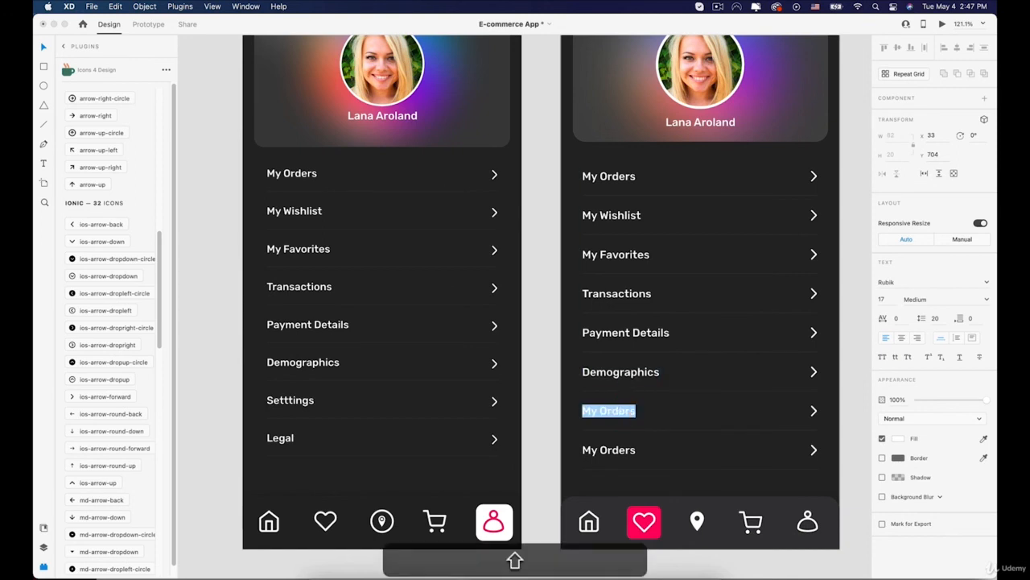
text(Setti)
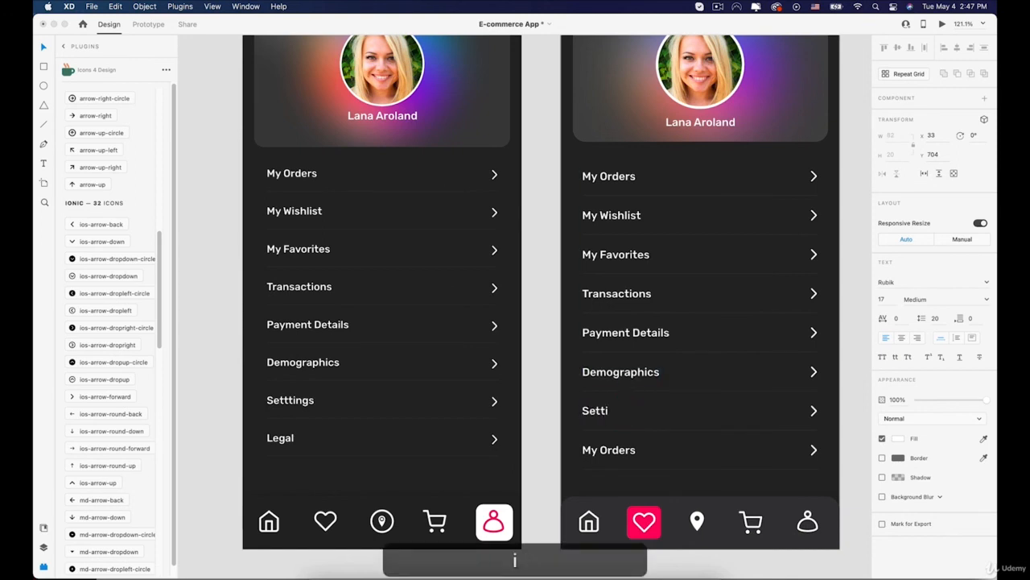
text(ngs)
Change the last row label of the menu list to Legal
click(645, 446)
double_click(632, 453)
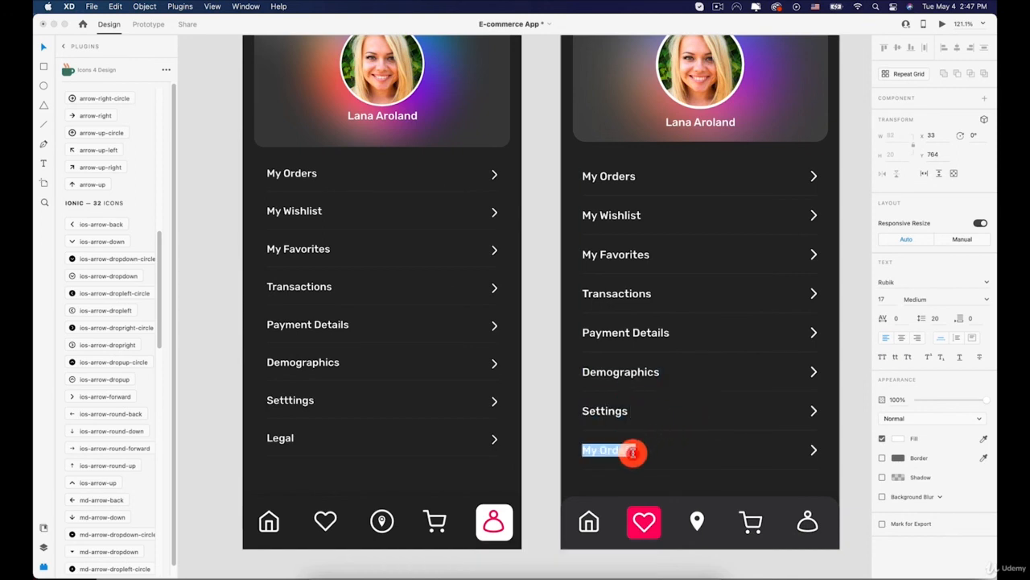
text(Legal)
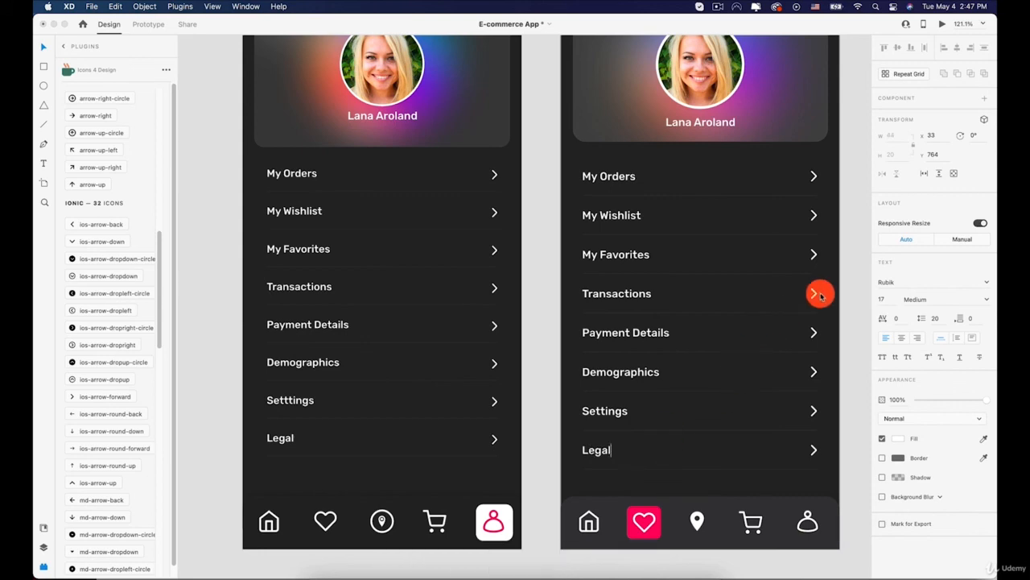
click(867, 253)
Move the pink highlight square in the new screen's bottom navigation from the heart icon to behind the profile icon
scroll(844, 268, down, 3)
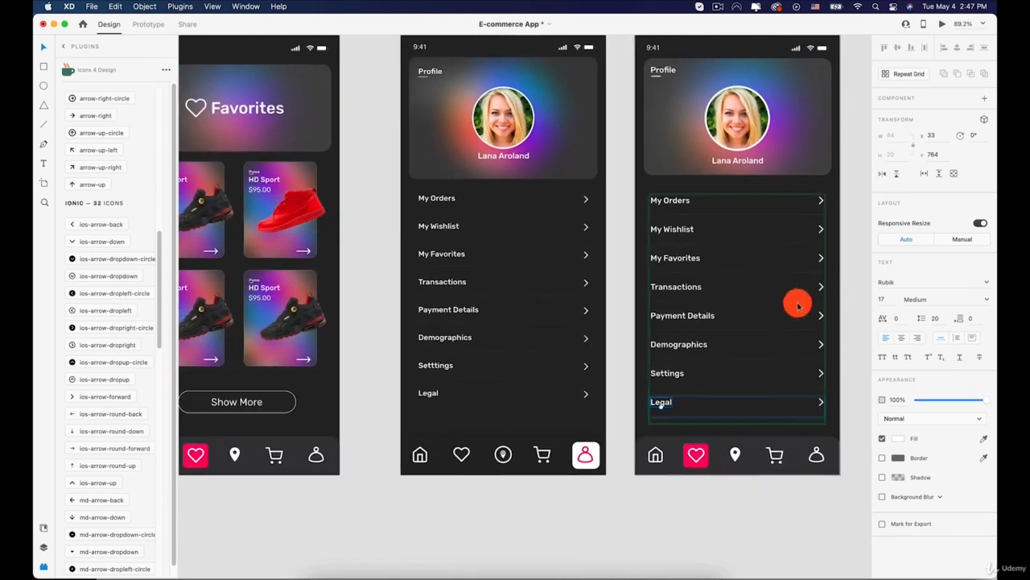
drag(796, 302, 632, 282)
click(541, 434)
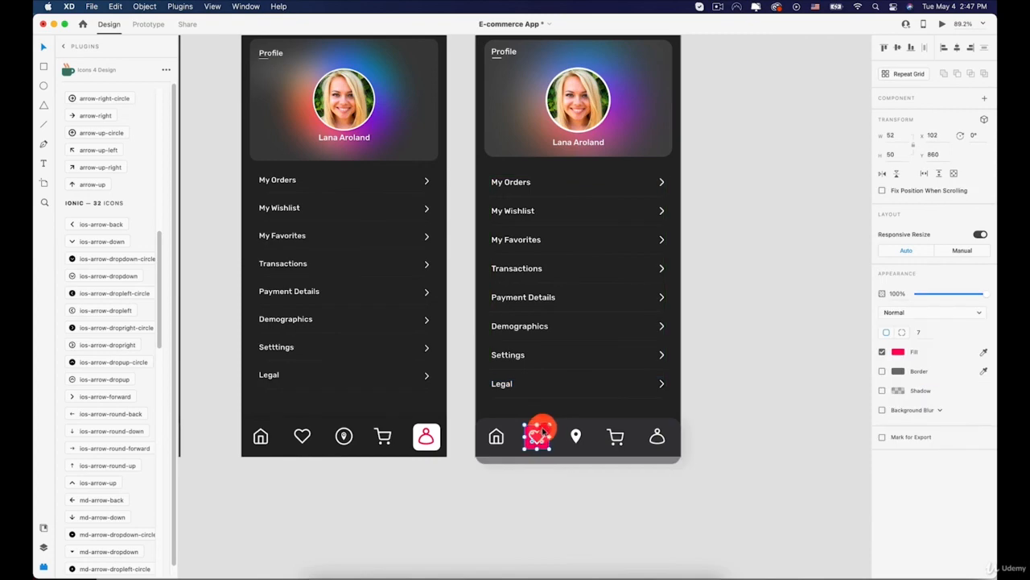
drag(544, 429, 666, 436)
scroll(665, 462, up, 5)
click(781, 455)
Rename the Favorites – 1 artboard as Profile
scroll(781, 455, down, 10)
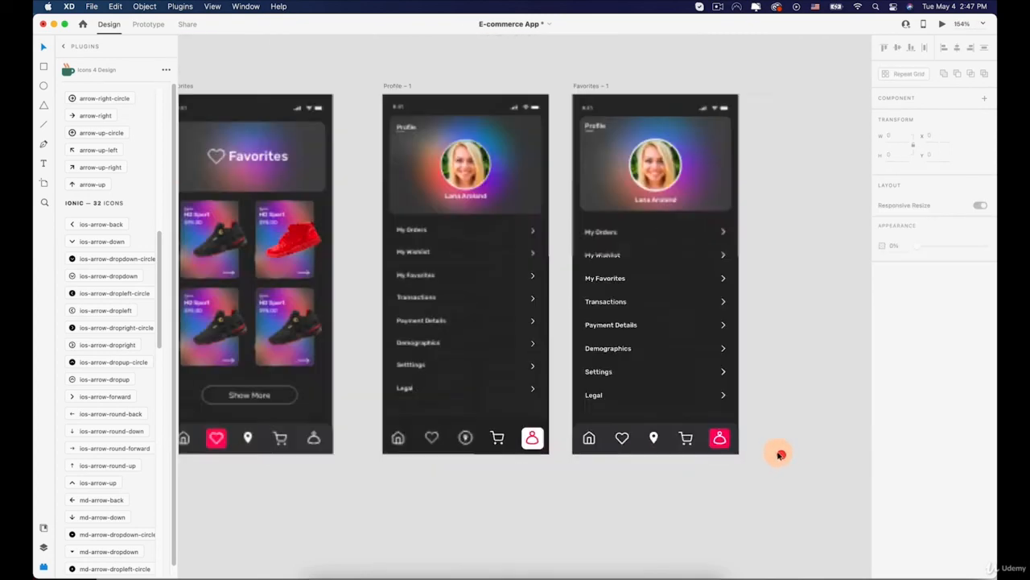
scroll(697, 287, right, 3)
click(558, 179)
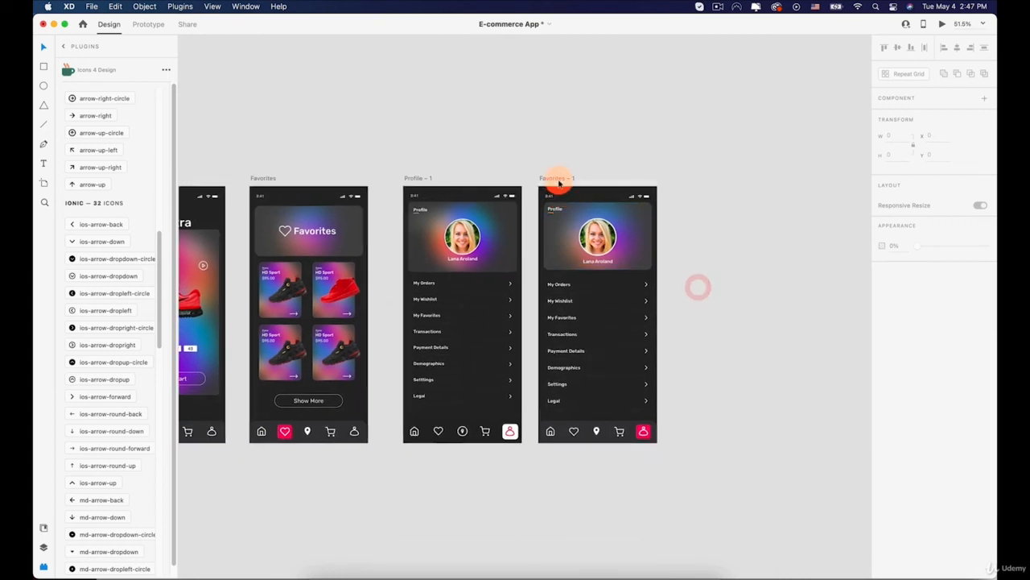
double_click(558, 179)
text(Profile)
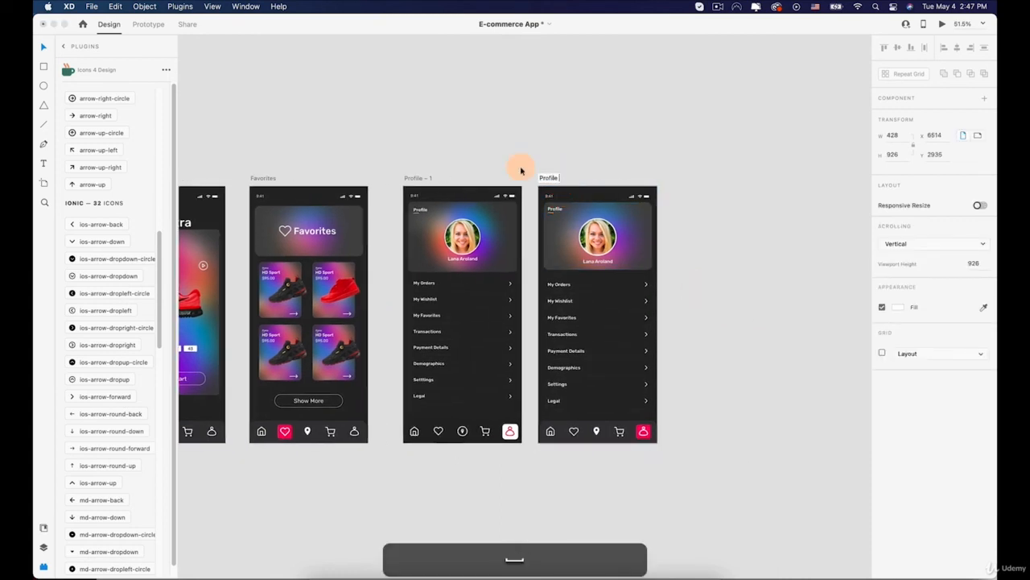
key(Return)
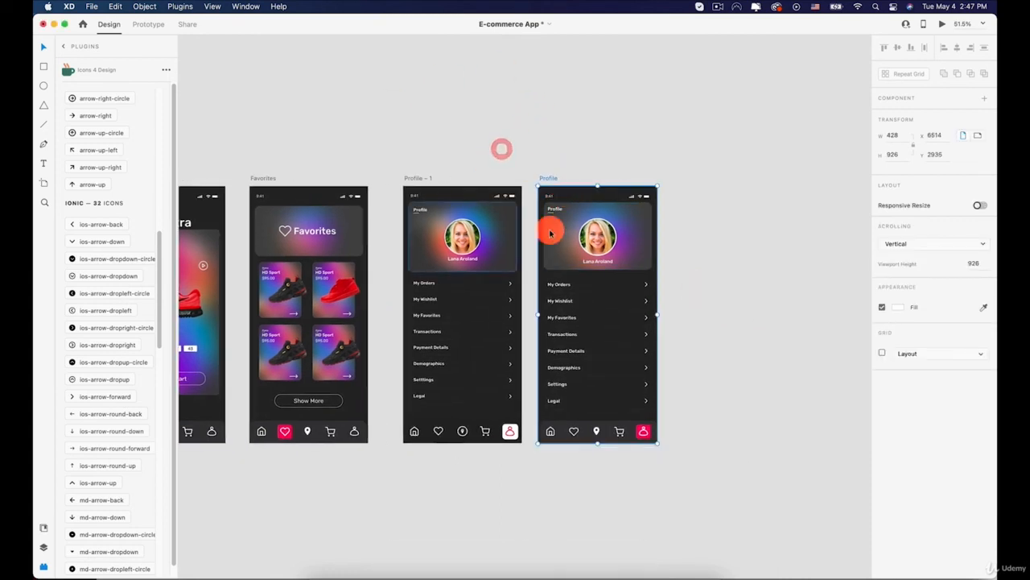
Delete the Profile – 1 reference artboard and move the new Profile artboard into its place beside Favorites
click(418, 178)
key(BackSpace)
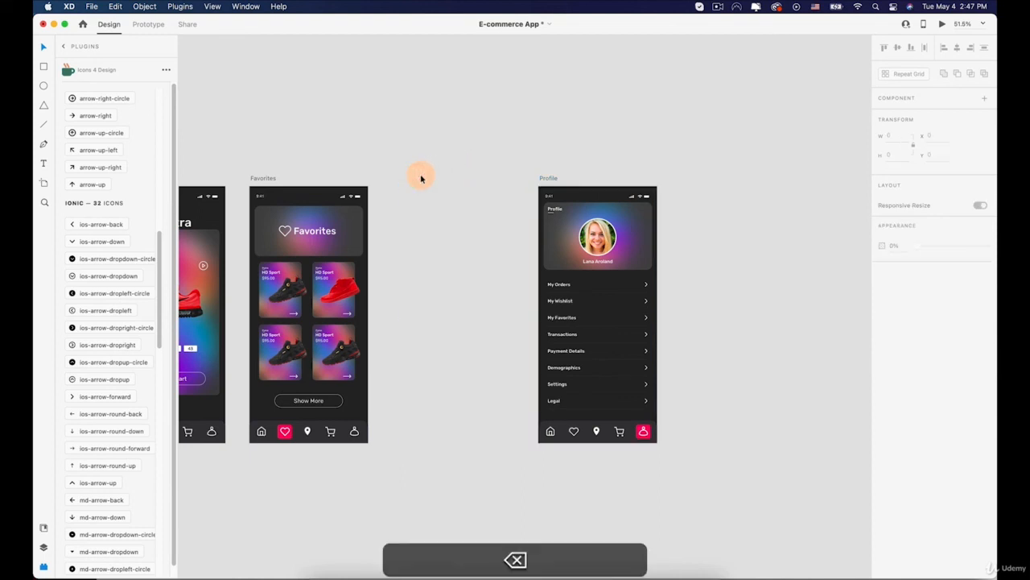
drag(550, 177, 403, 177)
click(626, 183)
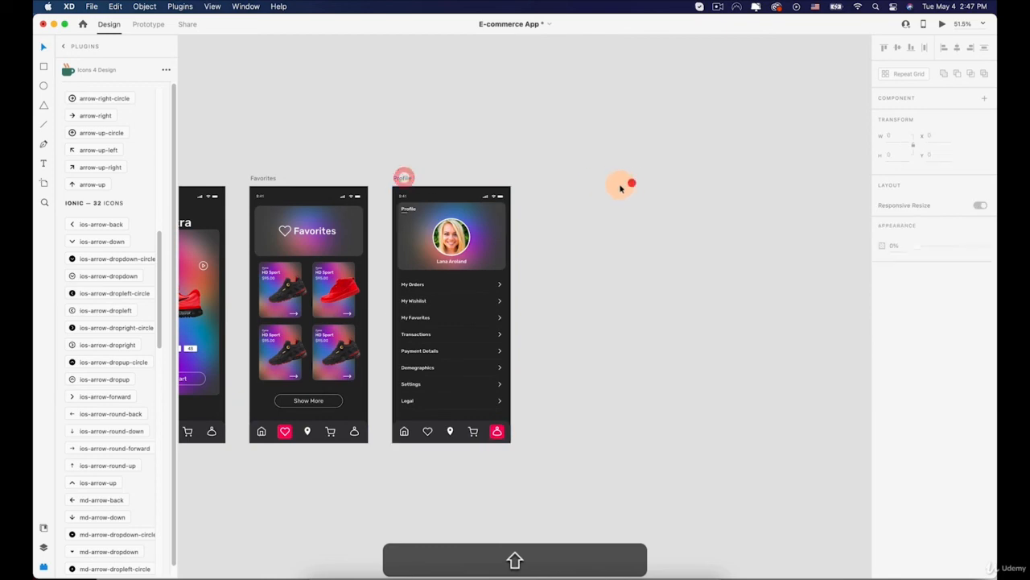
Locate the original My Cart artboard among the reference screens above the working artboards
scroll(624, 185, down, 2)
scroll(620, 188, down, 5)
drag(516, 163, 603, 270)
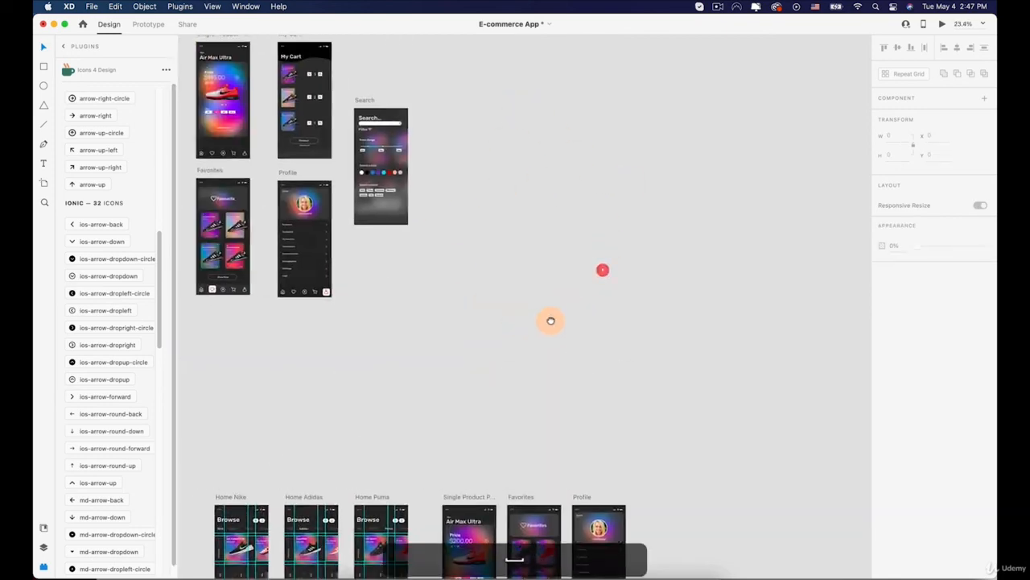
drag(550, 322, 661, 335)
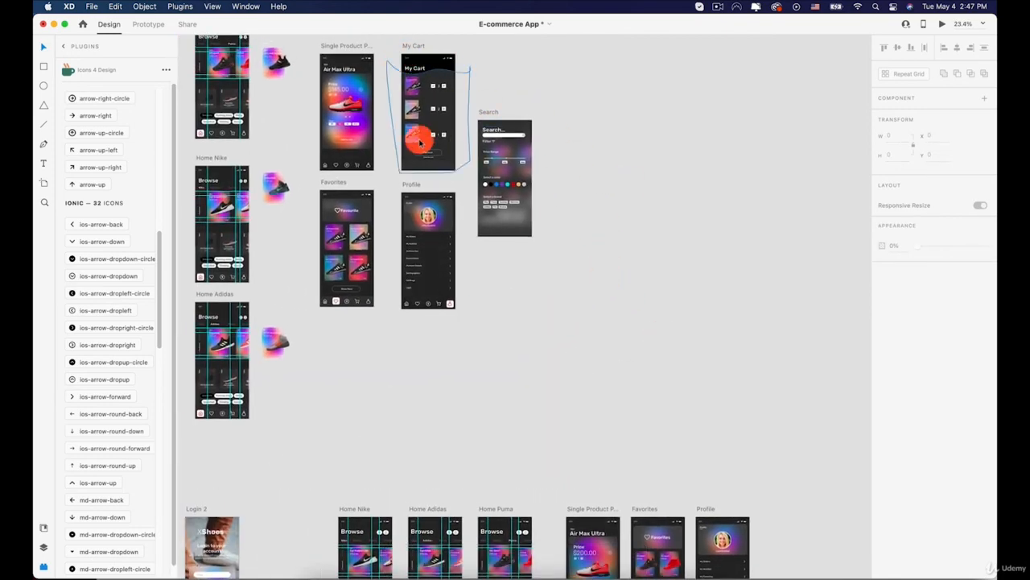
scroll(435, 113, down, 4)
scroll(441, 137, up, 5)
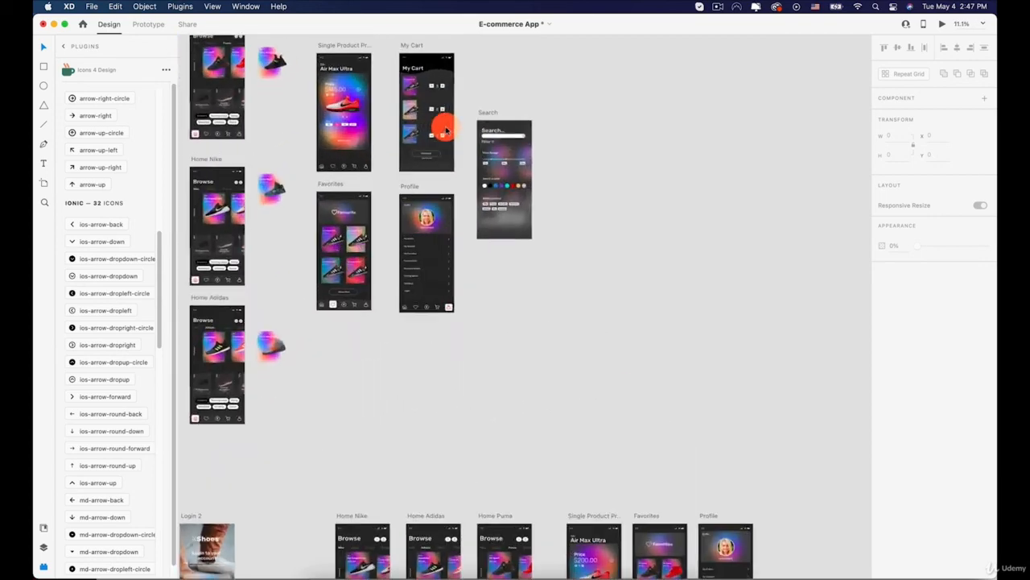